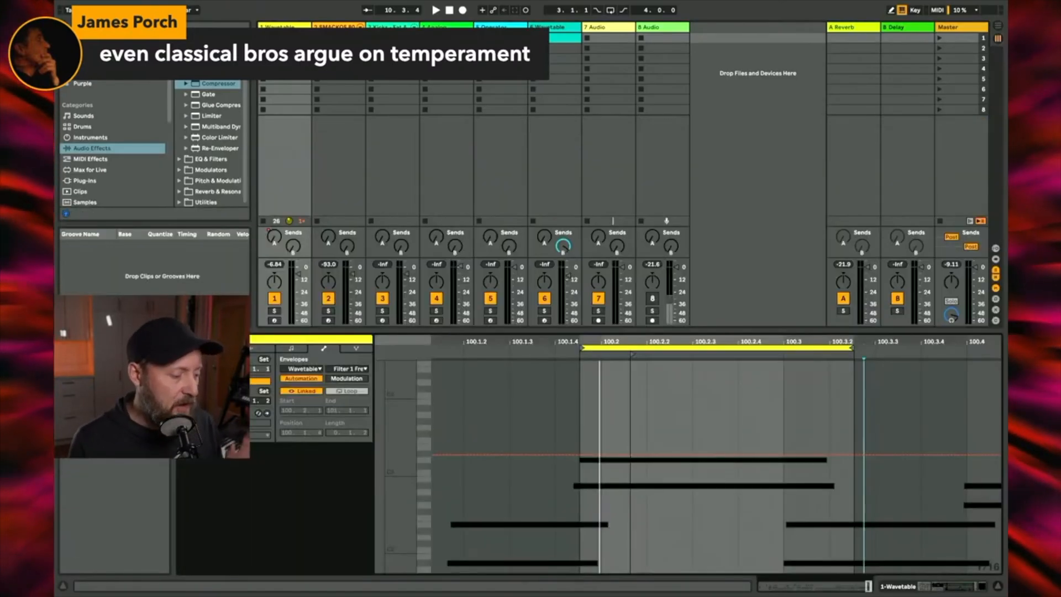
Step: Duplicate the first Wavetable track and open the copied MIDI clip in the duplicate track
click(287, 27)
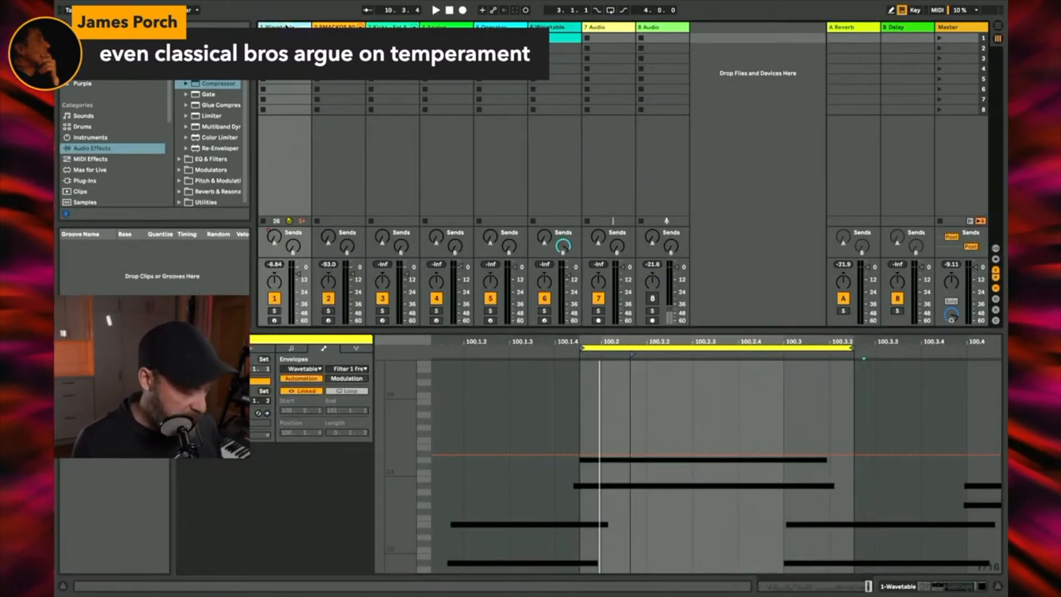
key(ctrl+d)
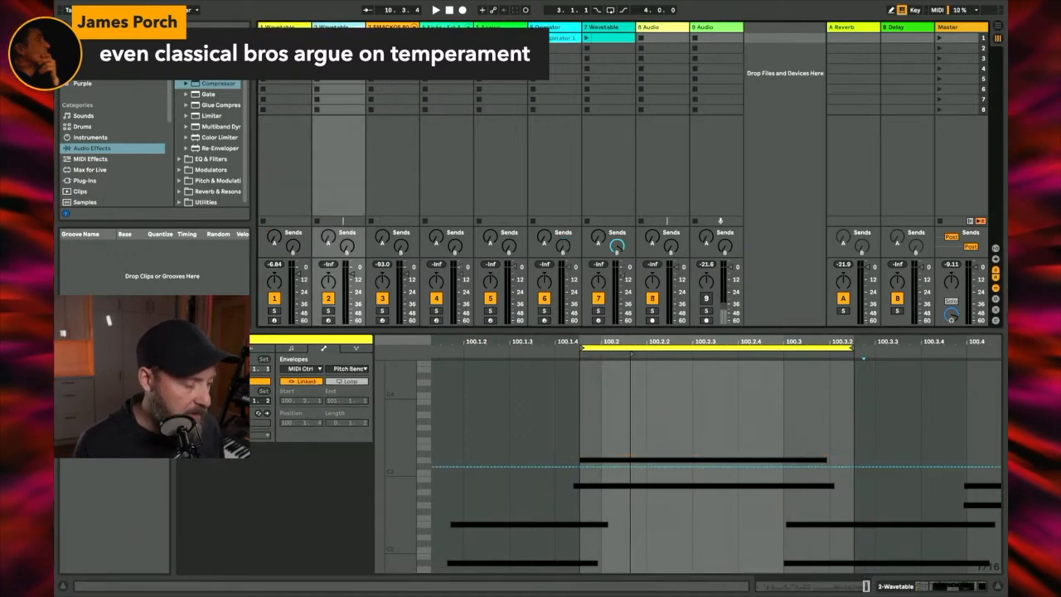
double_click(344, 38)
Step: Turn off looping in the duplicated clip, with its start at 1.1.1, and play it, jumping ahead to about bar 12
drag(660, 342, 992, 344)
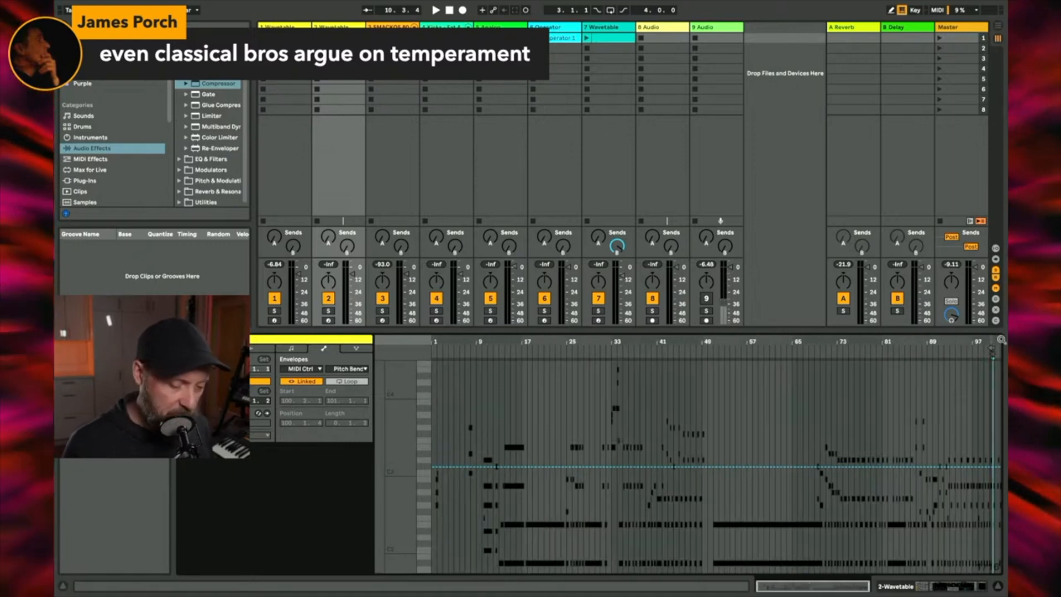
drag(996, 338, 995, 338)
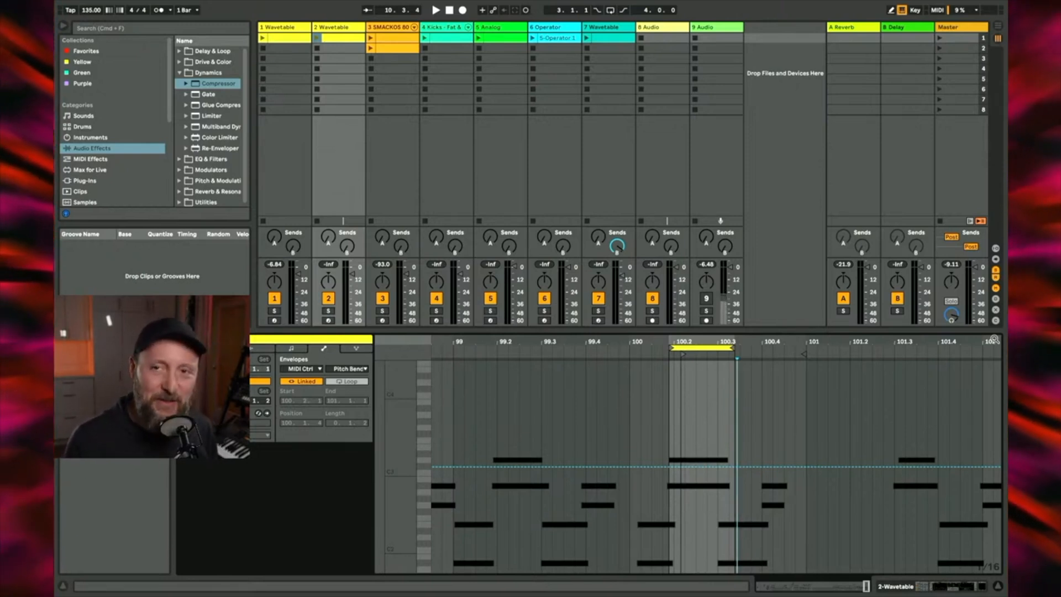
double_click(750, 337)
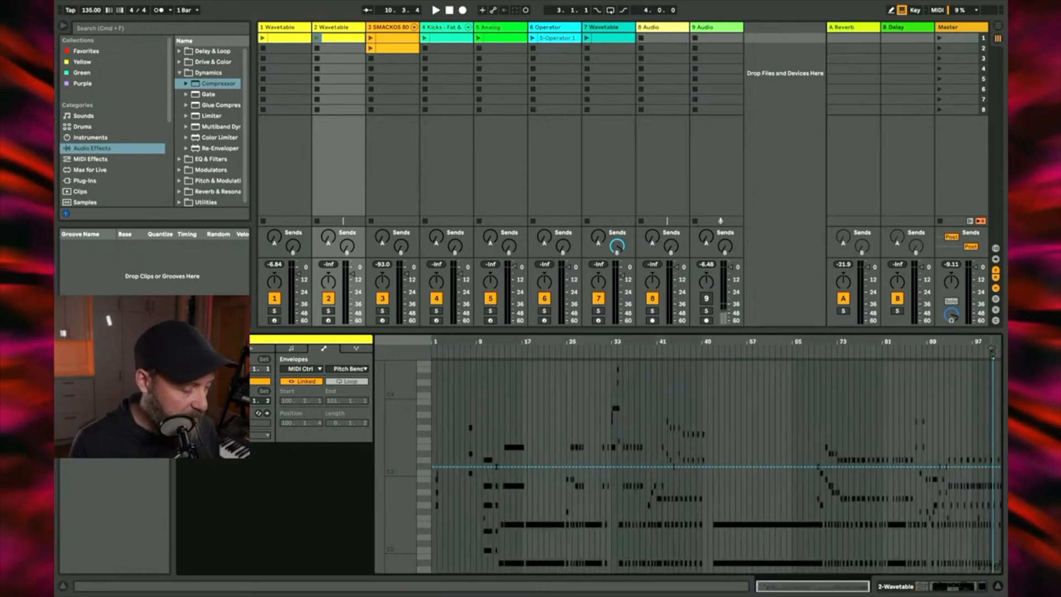
key(Return)
click(228, 382)
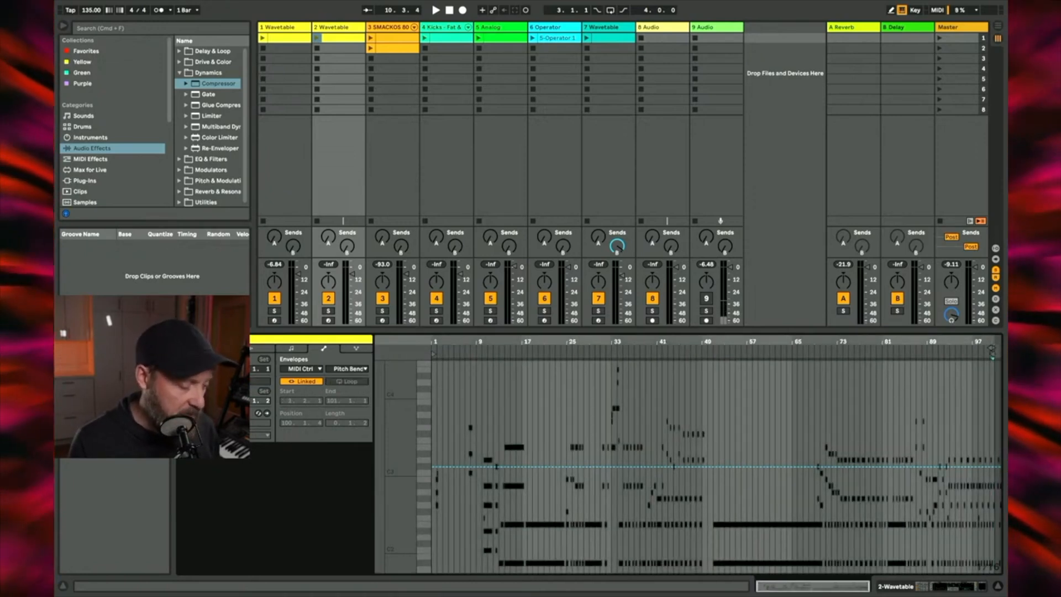
click(318, 38)
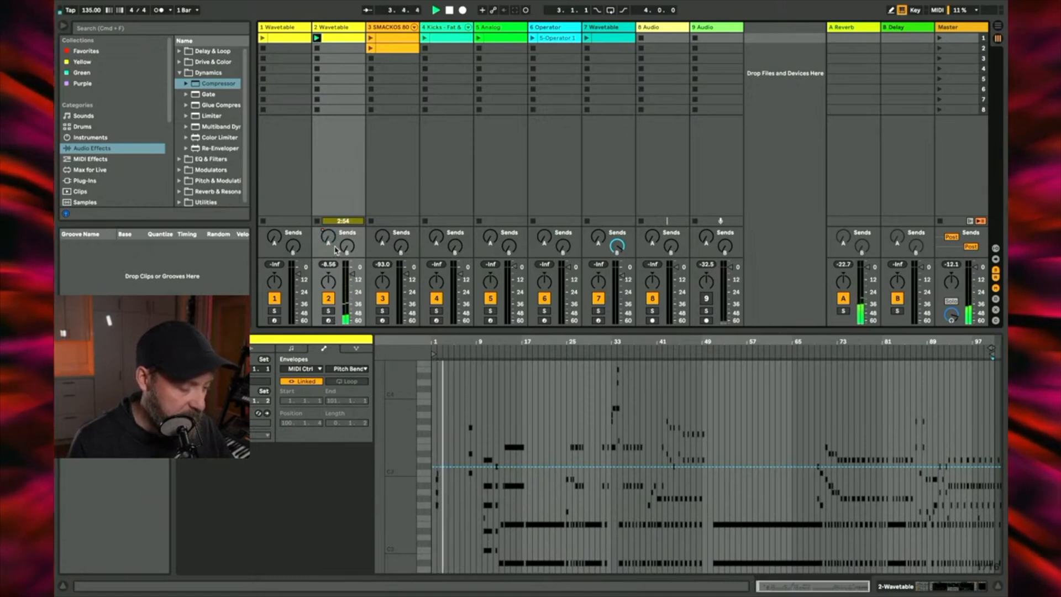
click(498, 349)
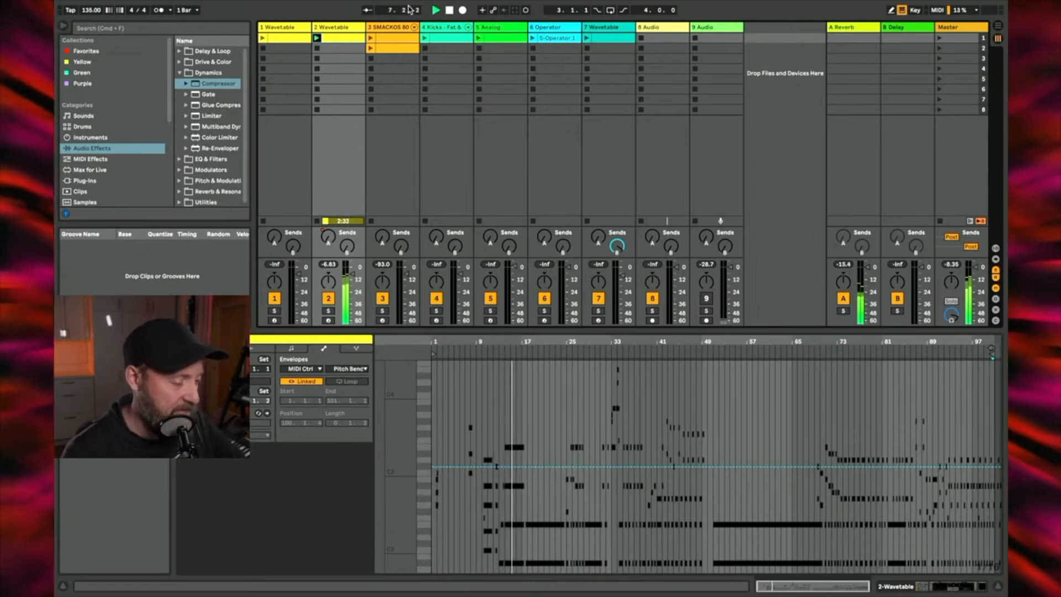
Step: In the duplicate track's Arpeggiator, set the transpose Distance to +12 st and Steps to 3
double_click(342, 30)
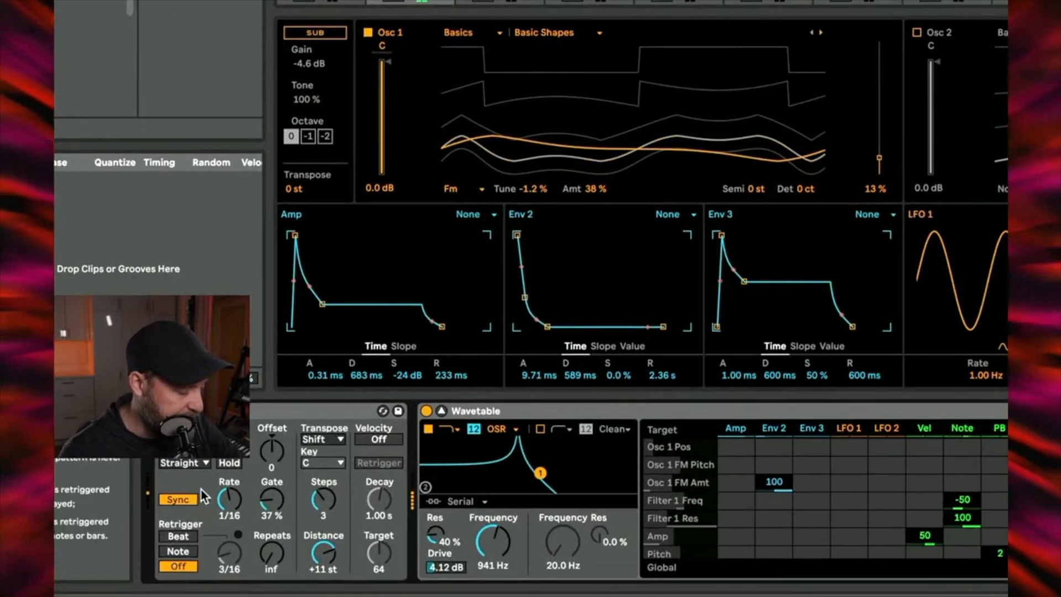
click(323, 500)
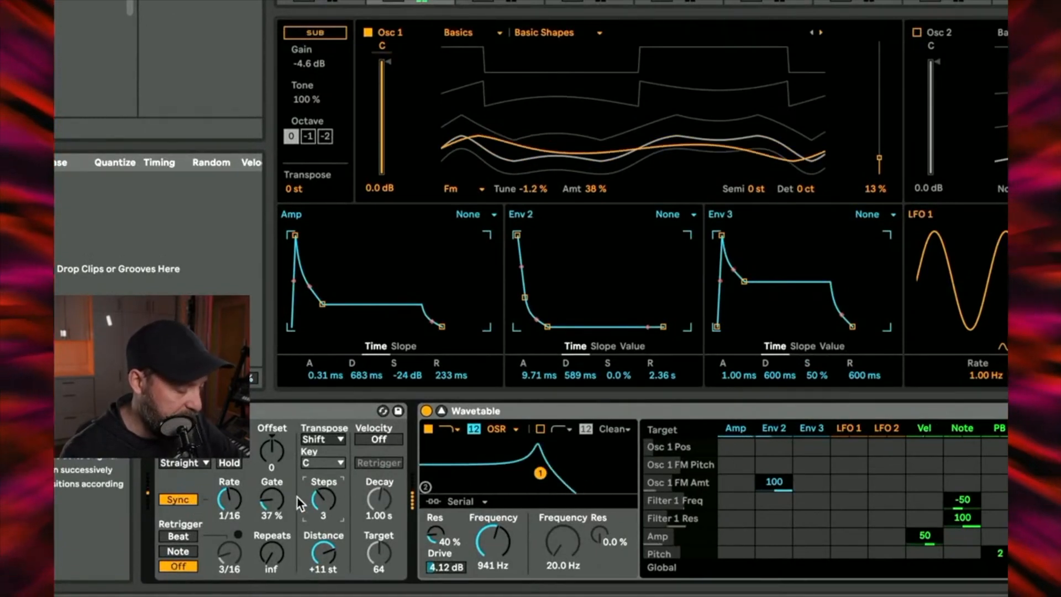
double_click(329, 555)
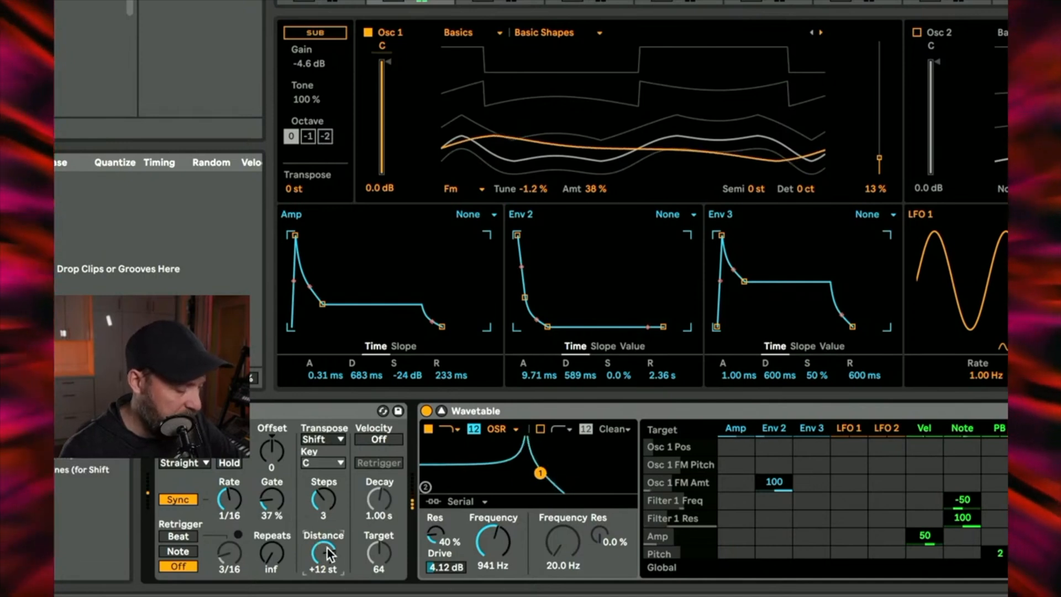
double_click(323, 501)
drag(324, 501, 324, 496)
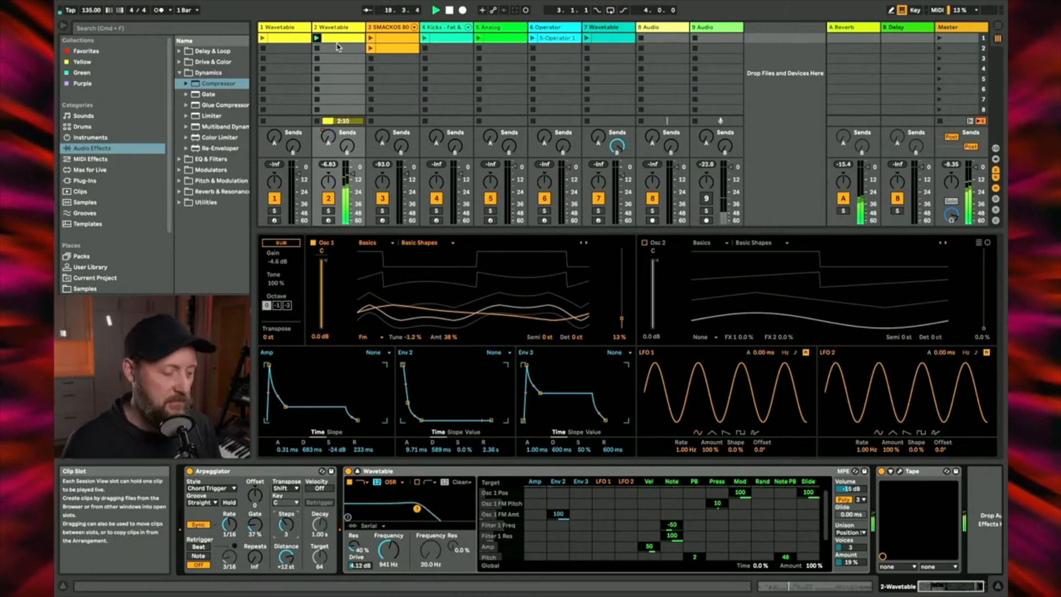
Step: Launch the first SMACKOS 808 clip alongside the duplicated Wavetable clip and look through that clip's content from about bar 31 onward
click(372, 39)
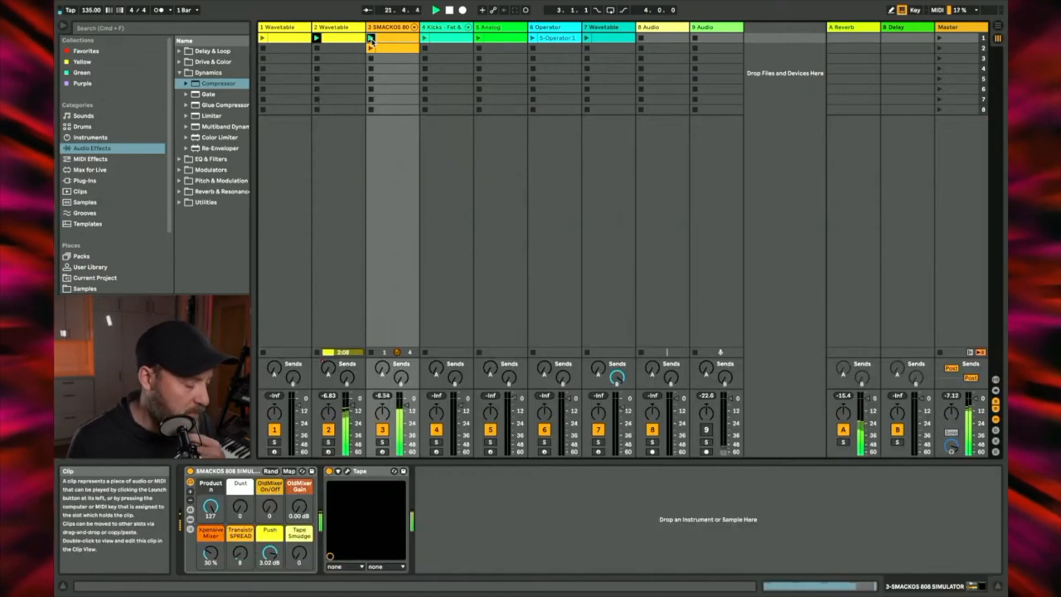
click(334, 41)
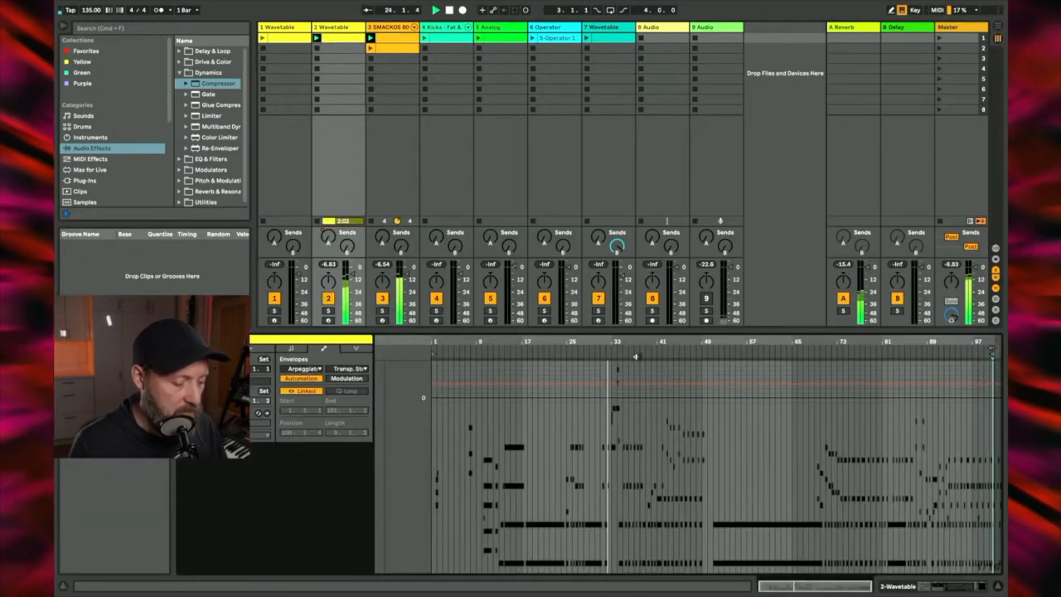
drag(610, 341, 560, 341)
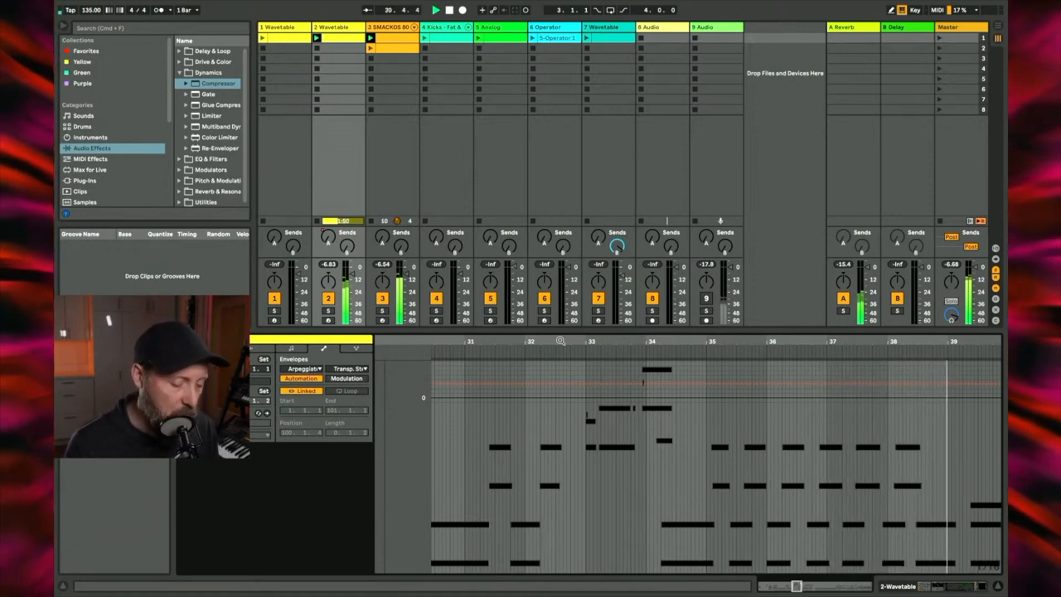
drag(657, 342, 481, 343)
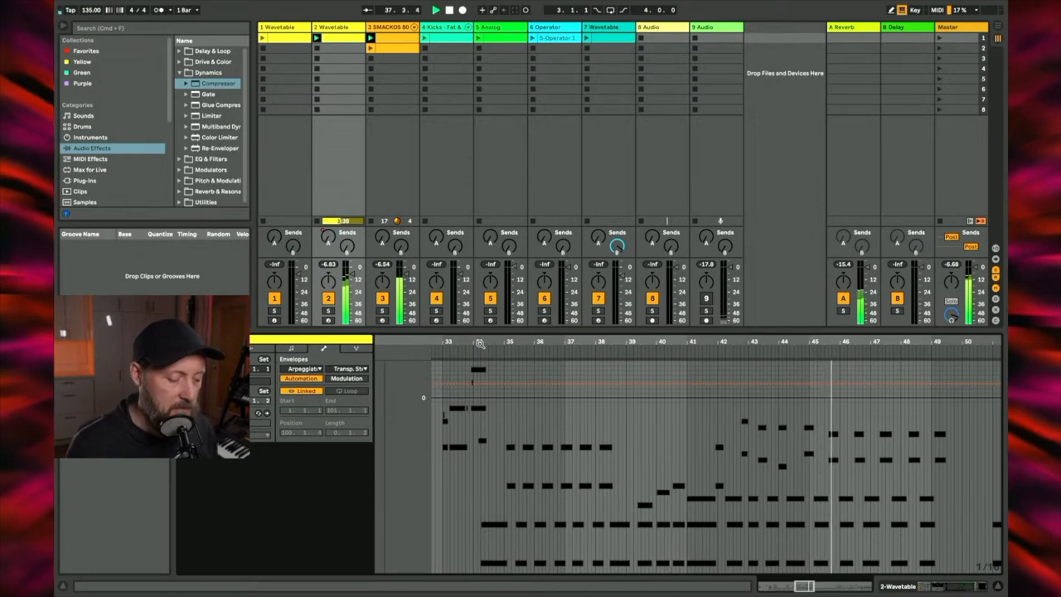
drag(509, 344, 436, 343)
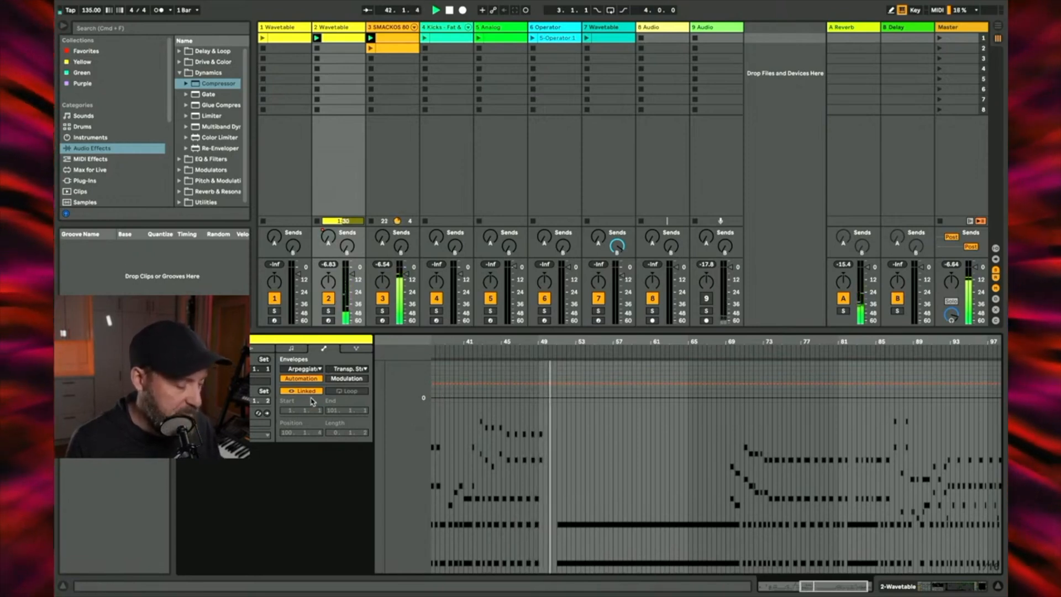
Step: Show the duplicated clip's notes and examine the chord passage around bars 70 to 78
click(291, 349)
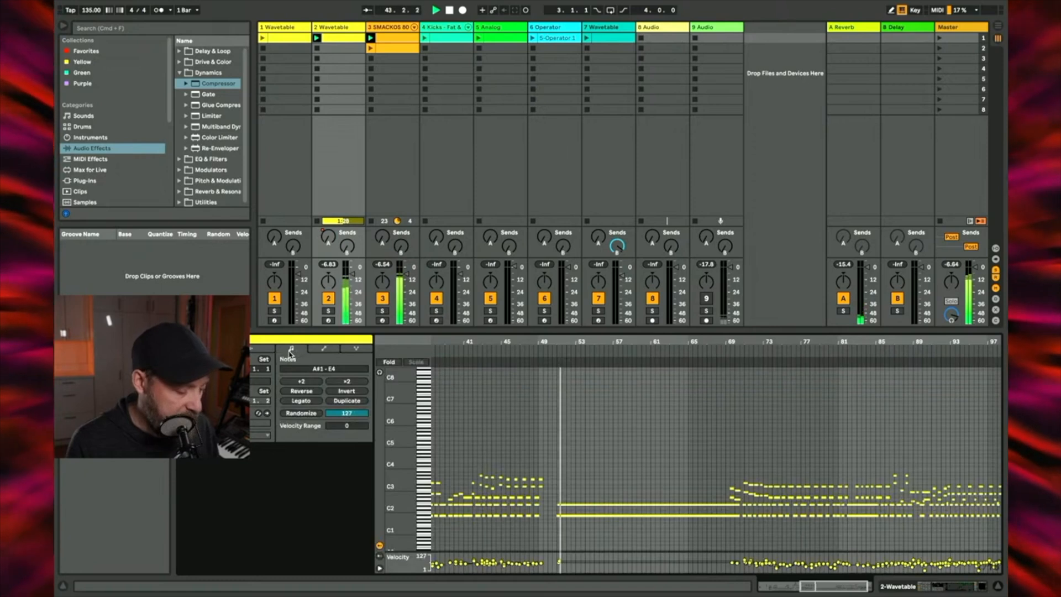
click(735, 353)
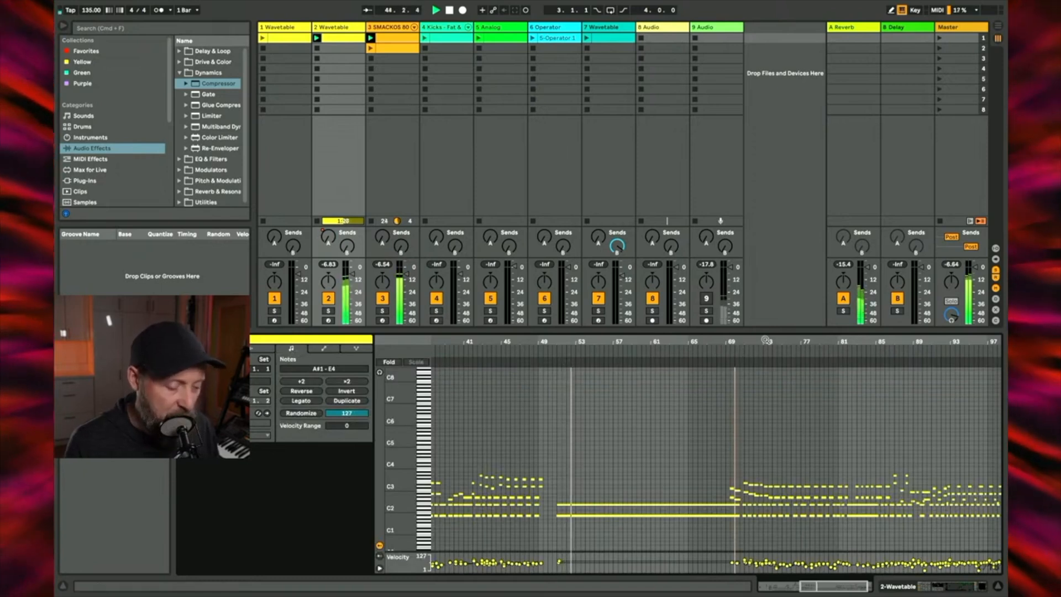
drag(766, 340, 766, 365)
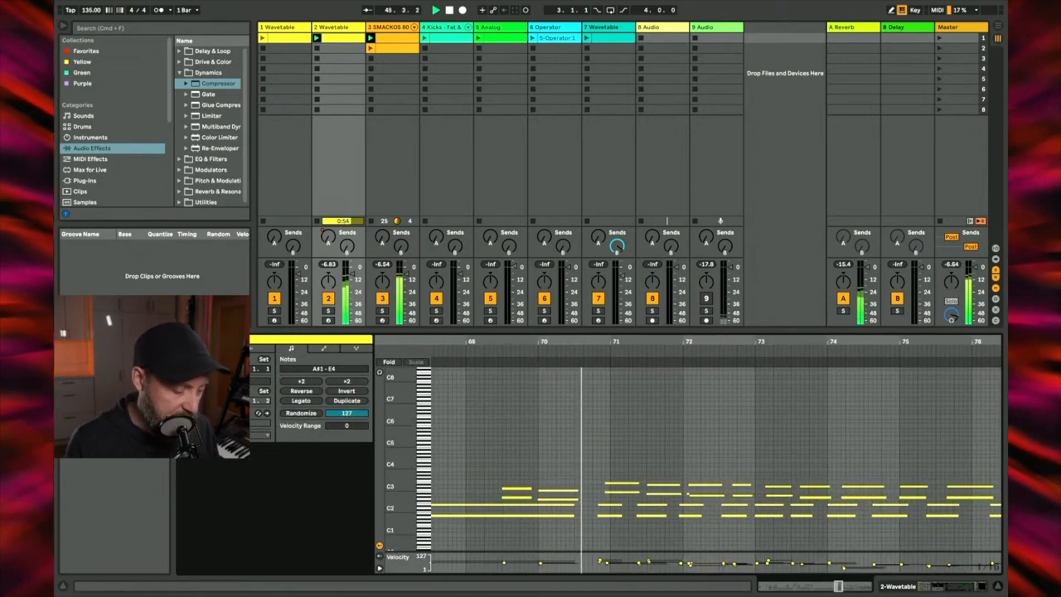
drag(621, 341, 621, 365)
drag(403, 450, 430, 306)
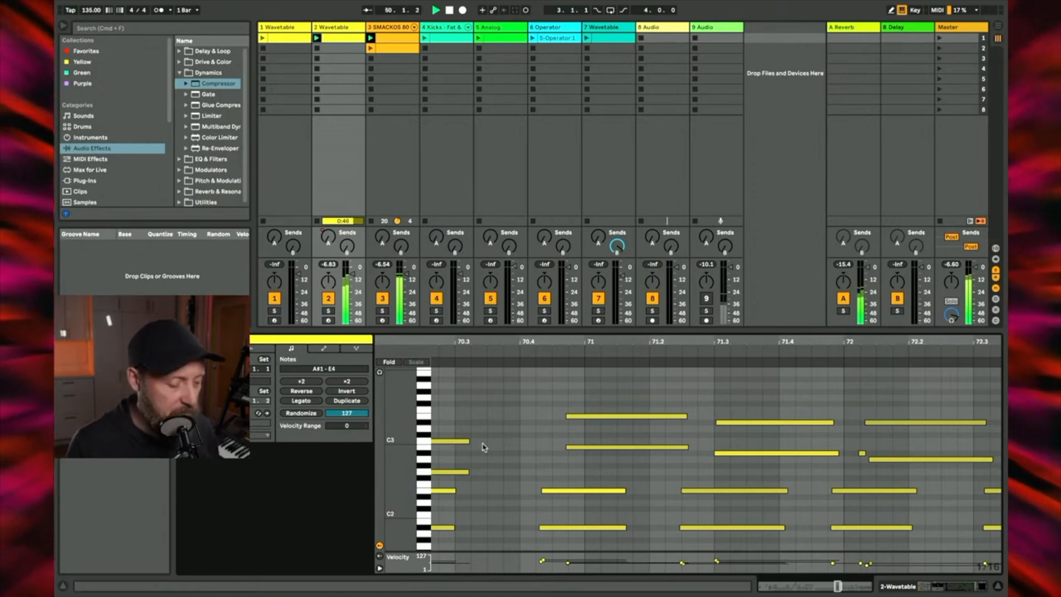
drag(591, 340, 511, 341)
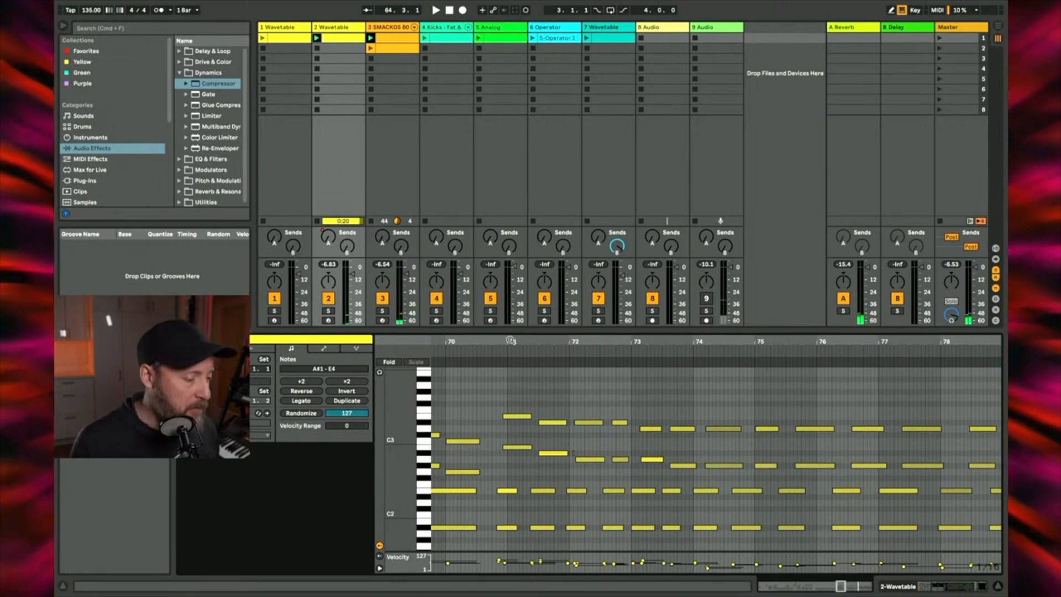
Step: Create an empty MIDI clip in the second slot of the duplicate Wavetable track
double_click(332, 49)
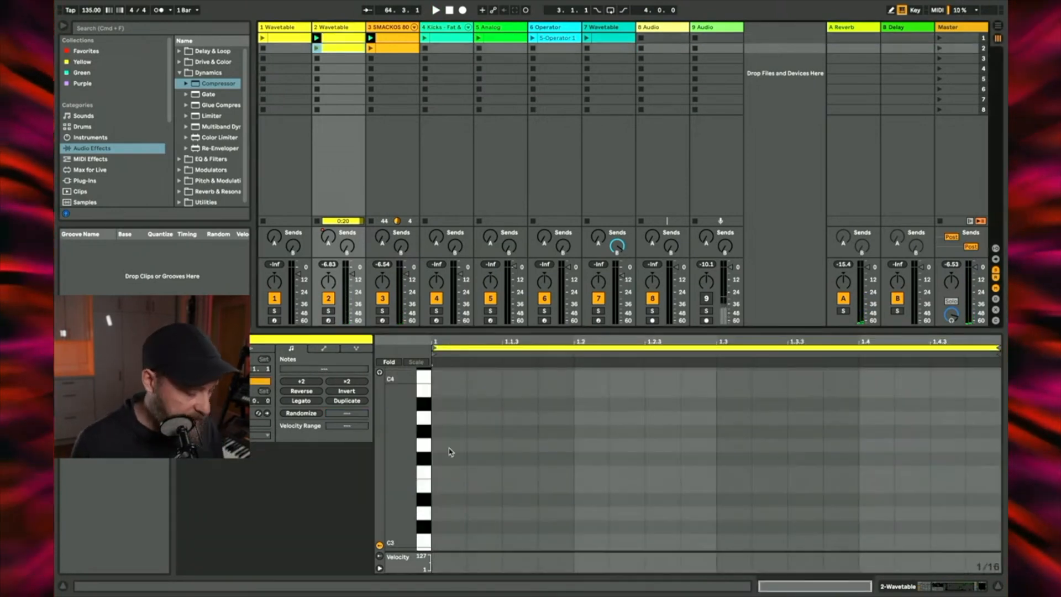
scroll(504, 466, down, 3)
scroll(504, 466, up, 1)
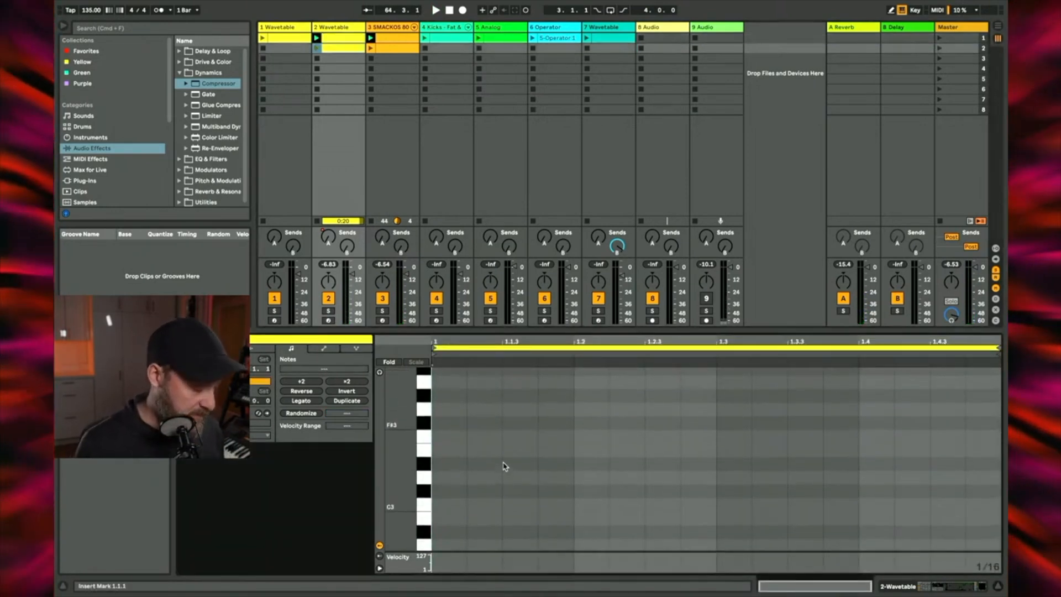
Step: Arm the duplicate Wavetable track for recording, show the input and output routing section, and enlarge the note editor
click(328, 320)
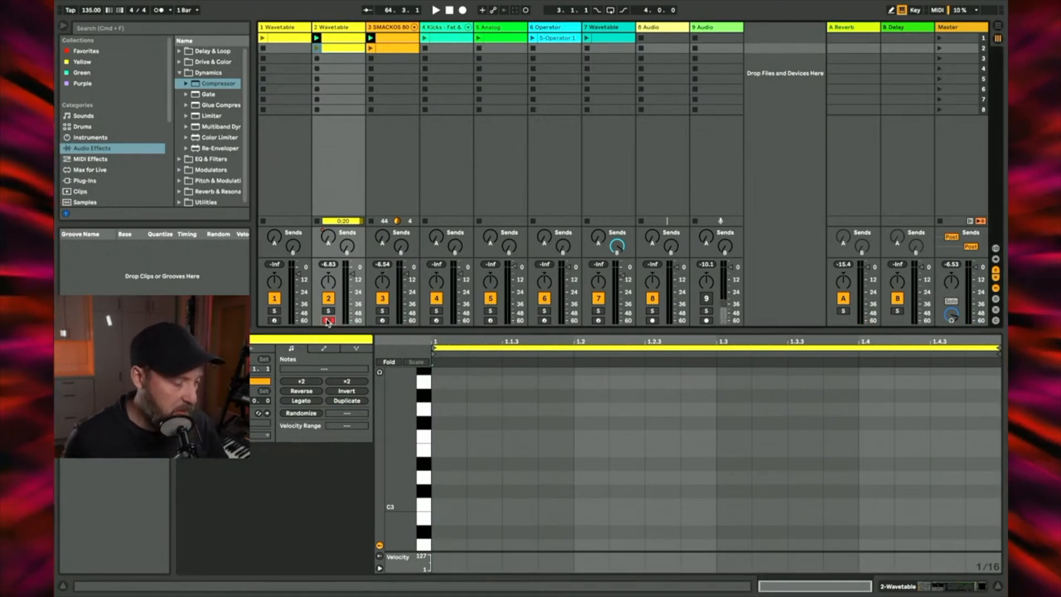
click(996, 249)
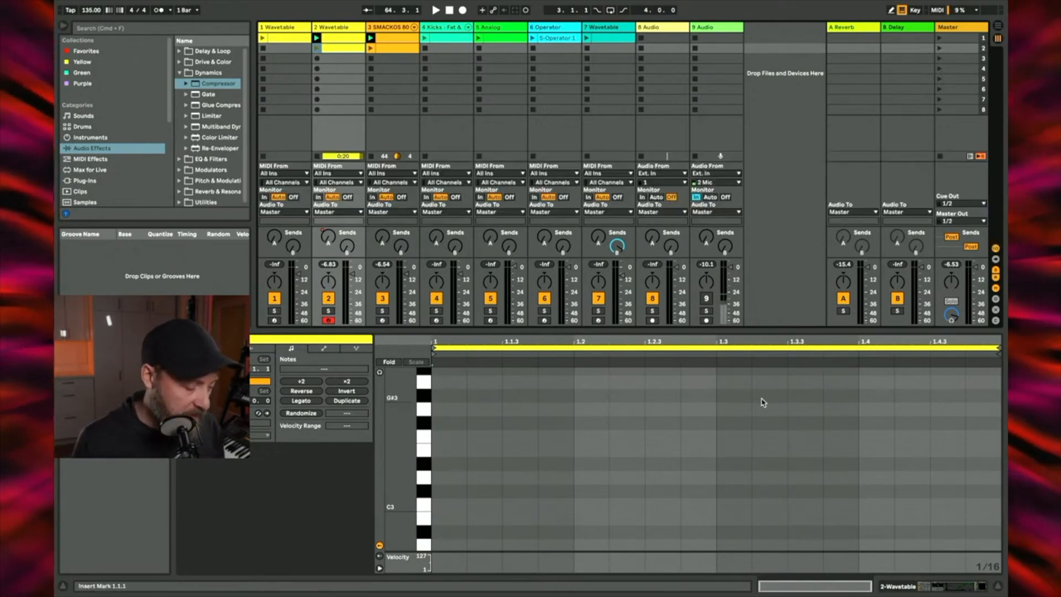
drag(587, 332, 587, 228)
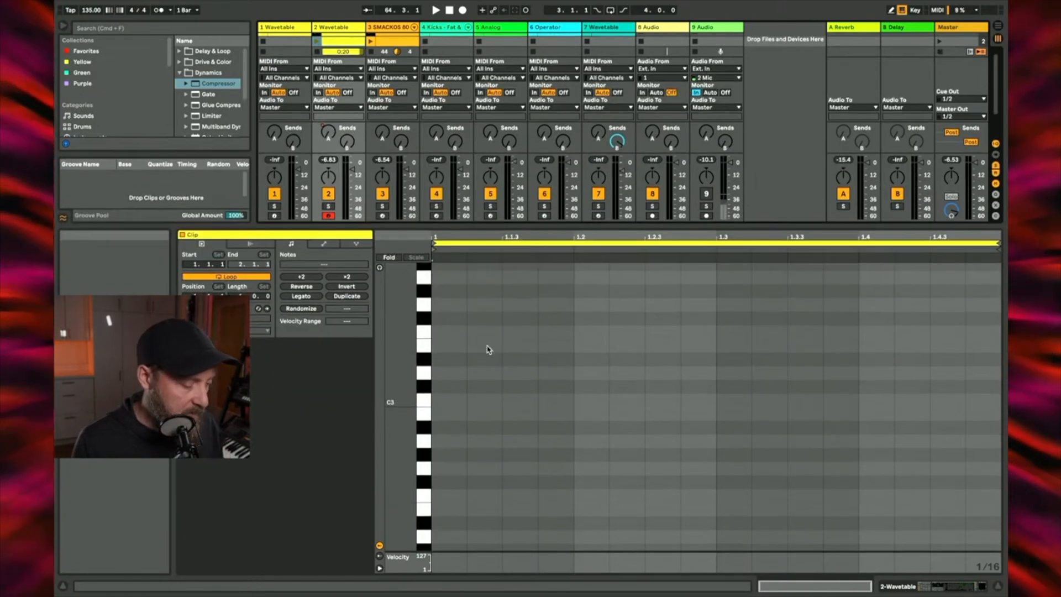
Step: Play the session briefly with the Wavetable track armed and stop playback
key(space)
scroll(493, 429, up, 14)
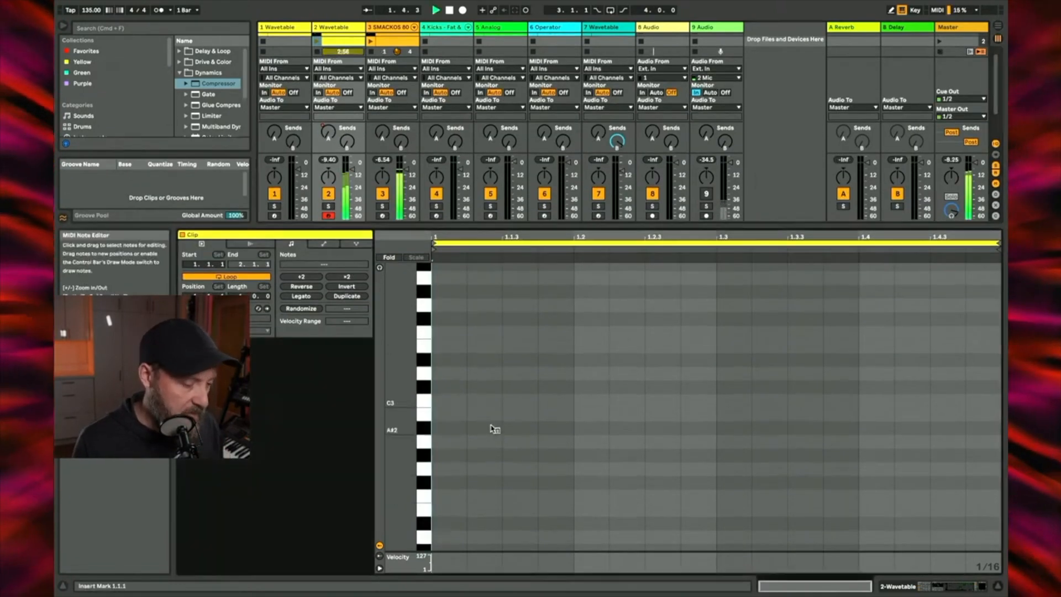
key(space)
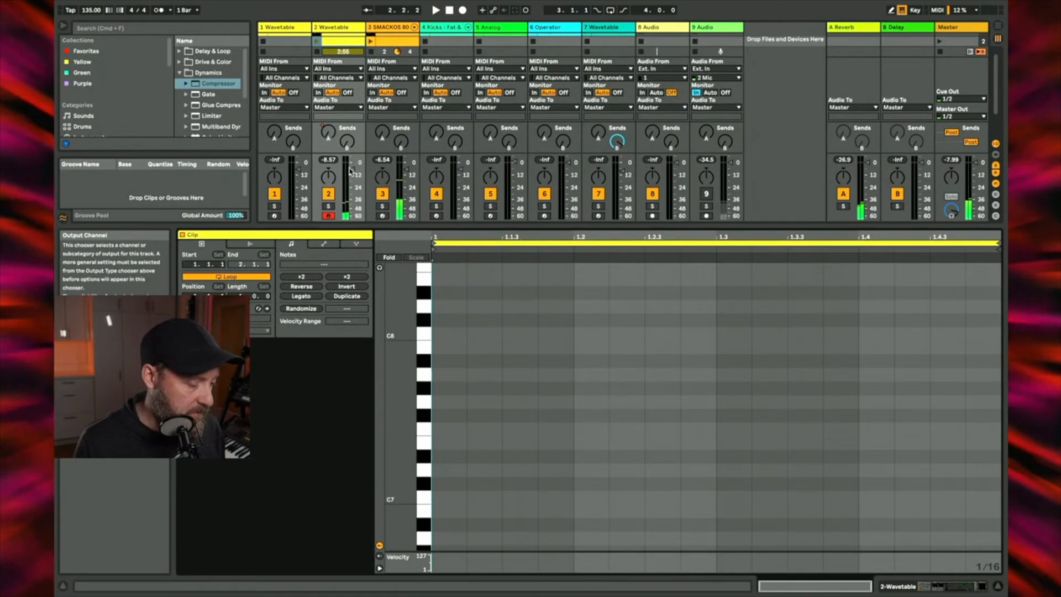
Step: Record a new MIDI clip of chords in the duplicate Wavetable track's third slot over the SMACKOS 808 clip, and stop the transport
drag(474, 227, 464, 438)
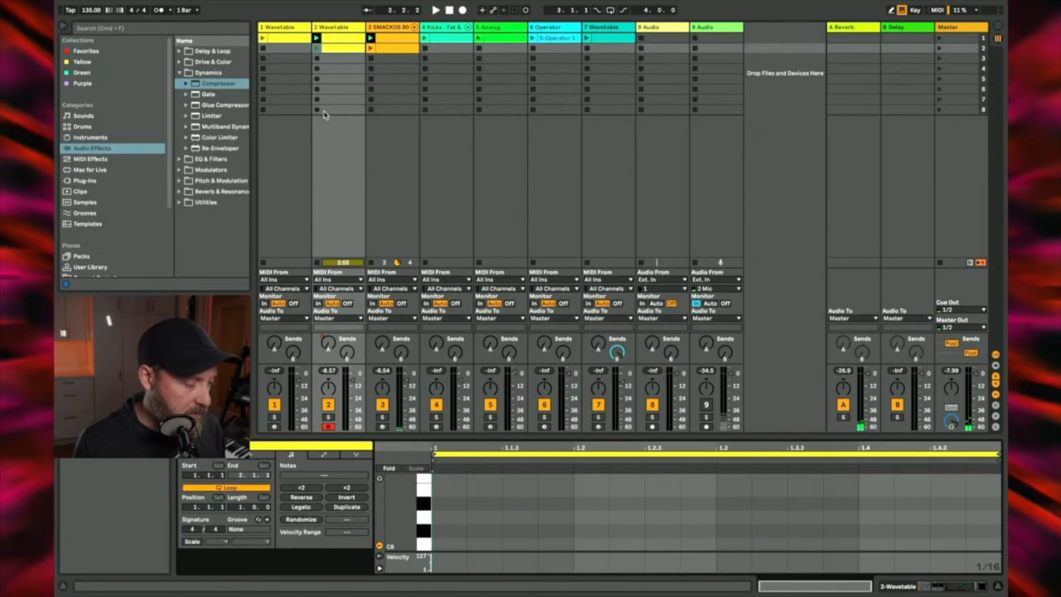
click(319, 58)
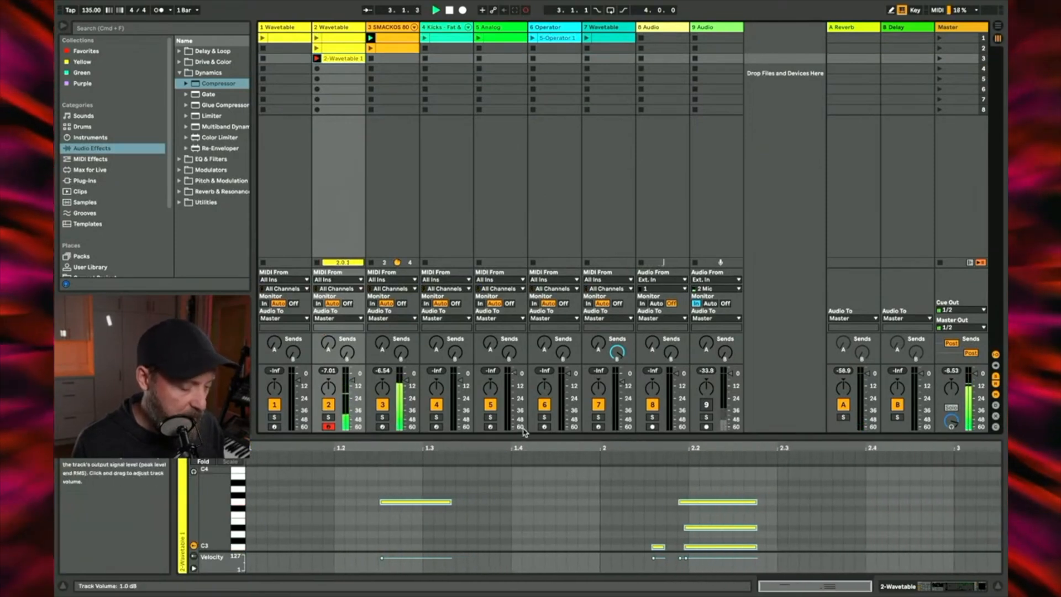
drag(527, 436, 533, 303)
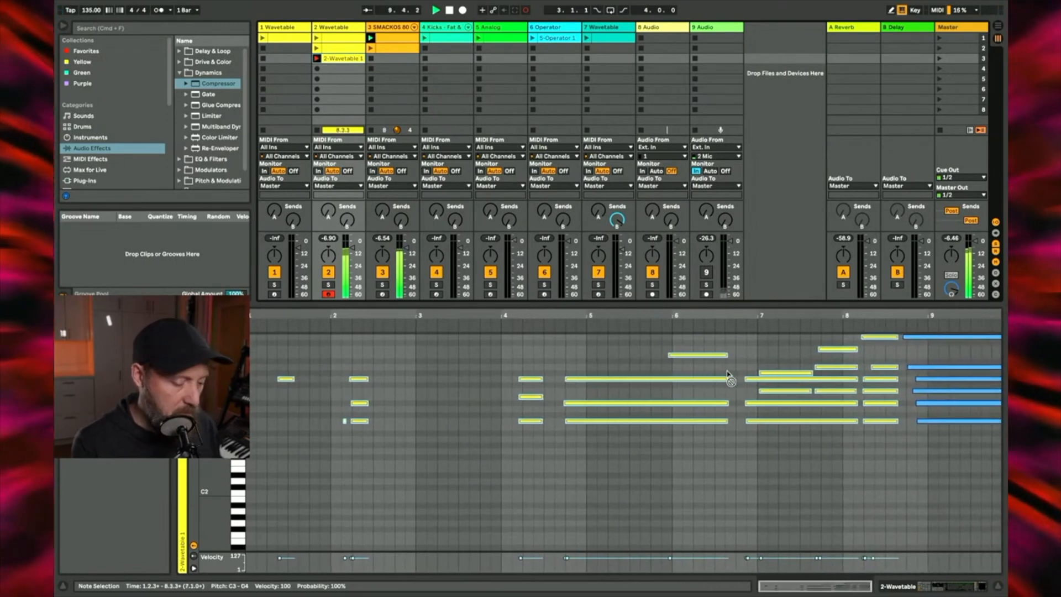
key(space)
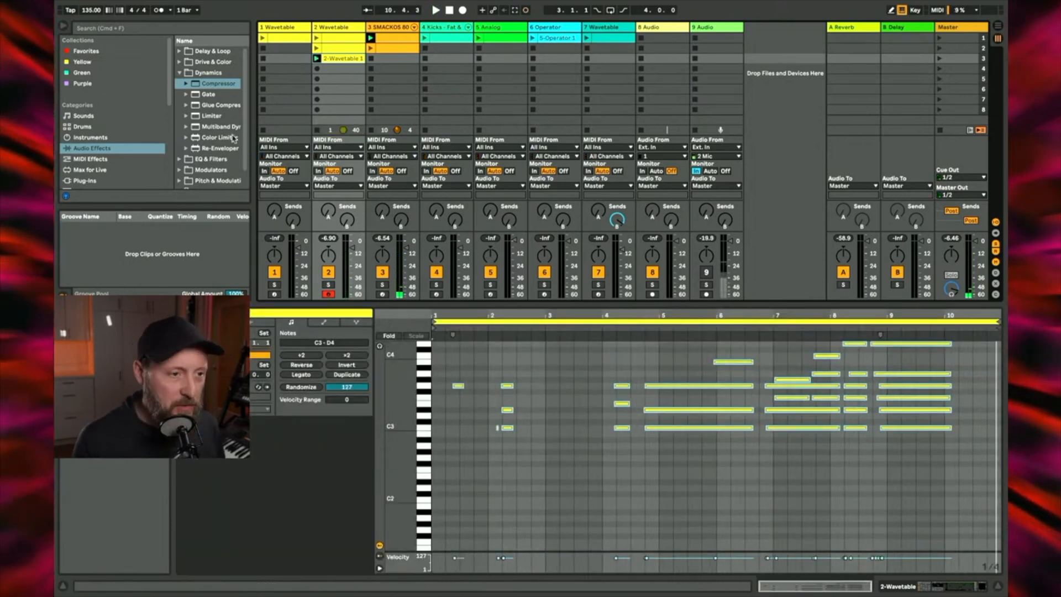
Step: Set the duplicate Wavetable instrument's polyphony to 8 voices and make more room for the session's clip slots
double_click(331, 28)
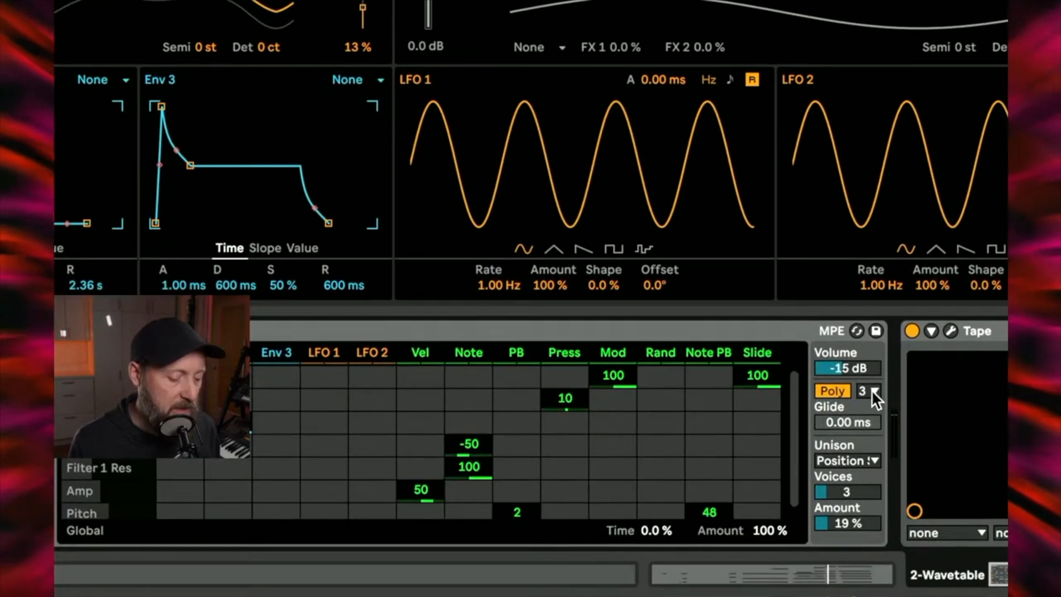
click(871, 391)
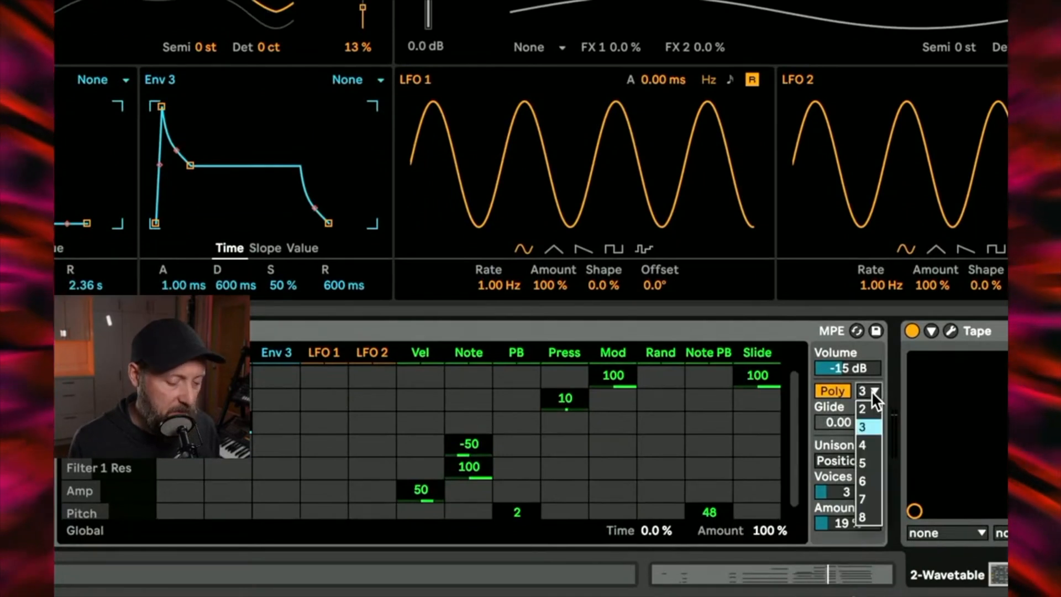
click(868, 515)
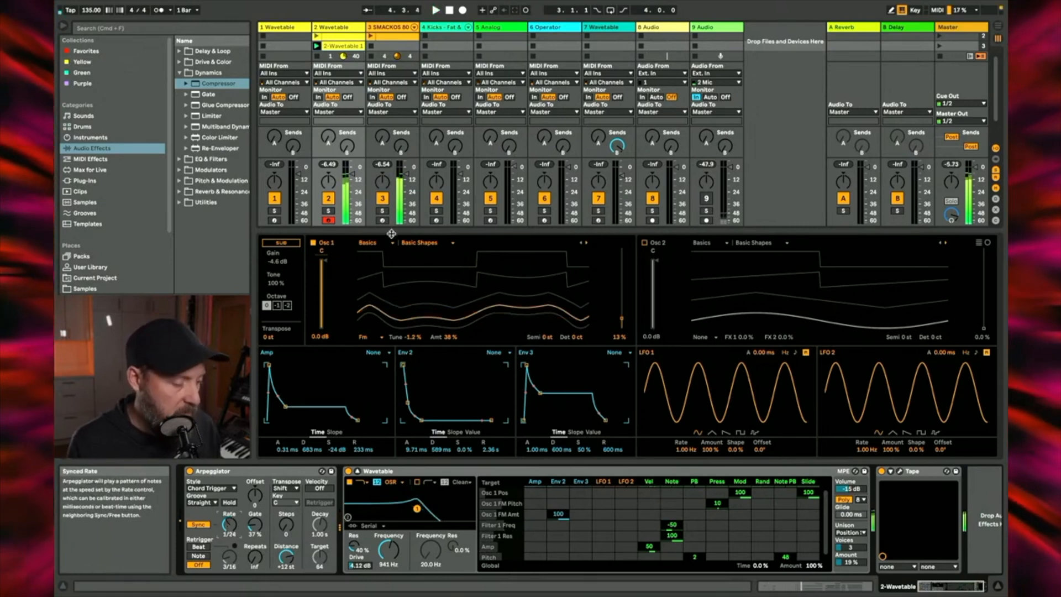
mouse_move(356, 4)
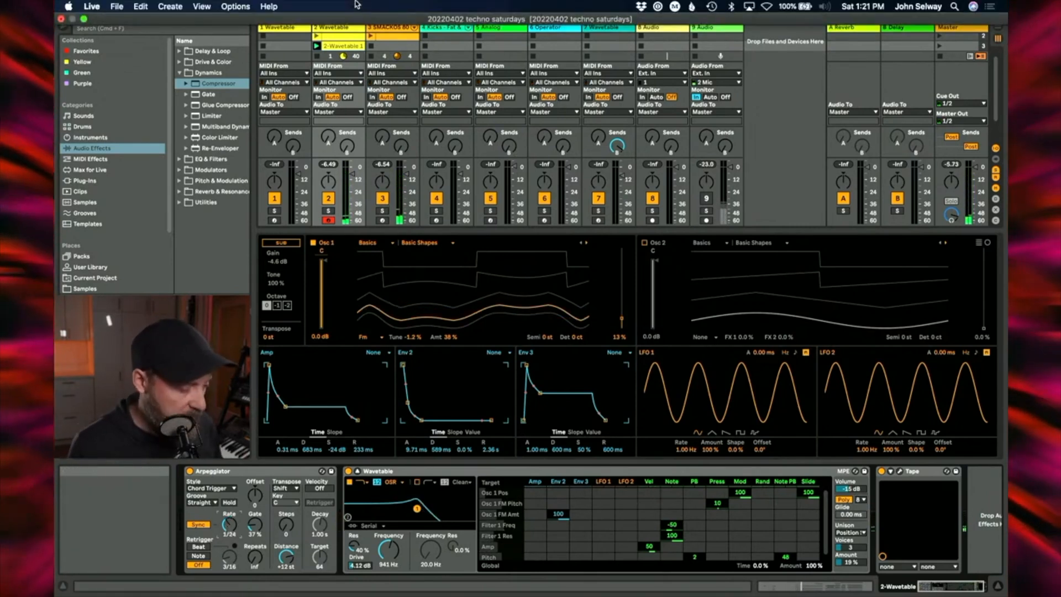
drag(385, 230, 385, 311)
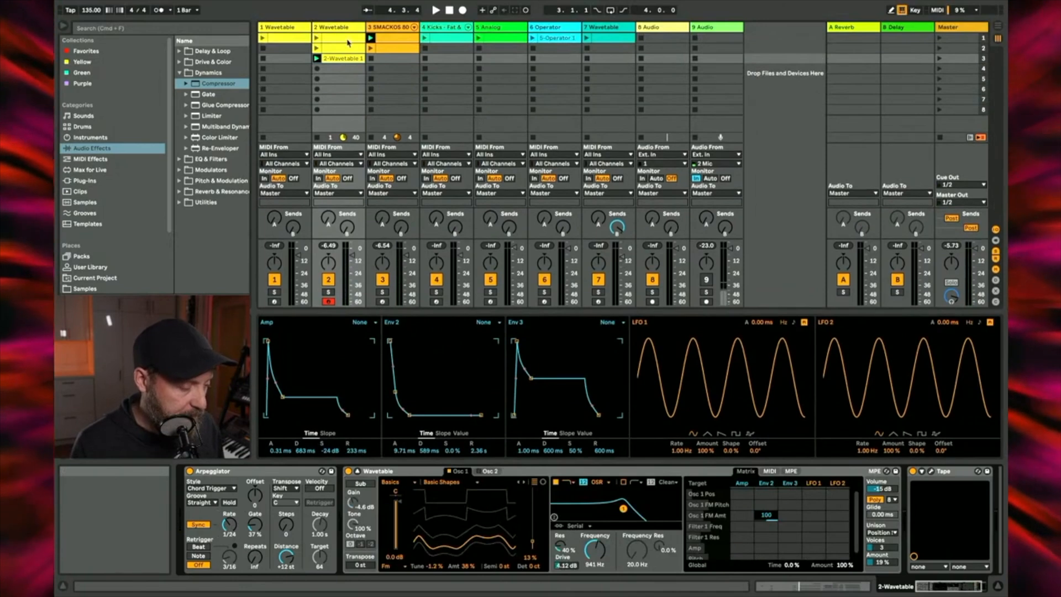
Step: Delete the recorded clip in the third slot and the whole duplicate Wavetable track
click(342, 59)
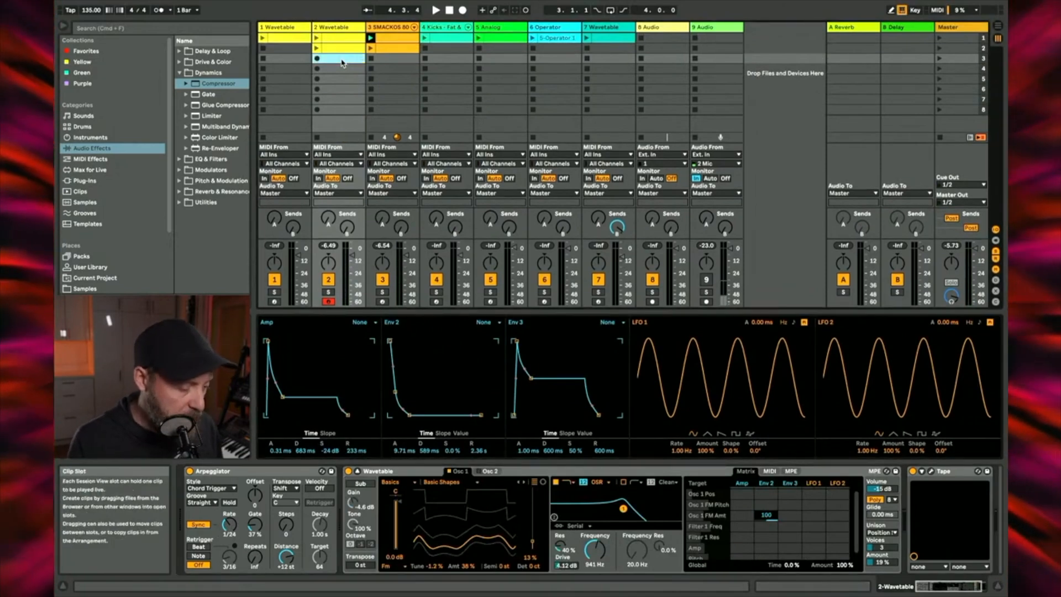
click(335, 27)
key(Delete)
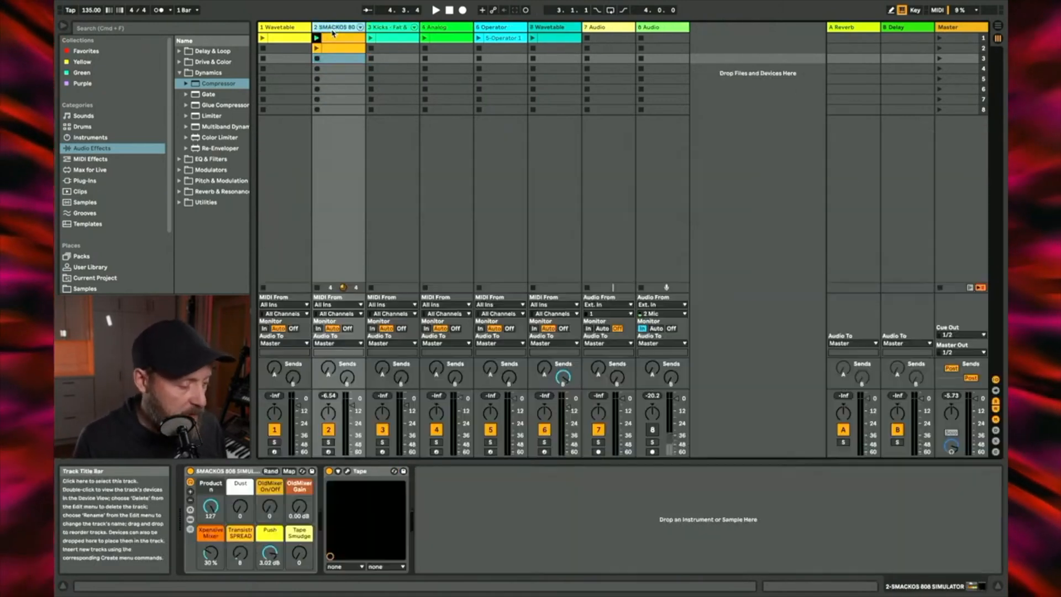
Step: Launch the first clip of the original Wavetable track and set its Arpeggiator's Distance to +12 st
click(262, 38)
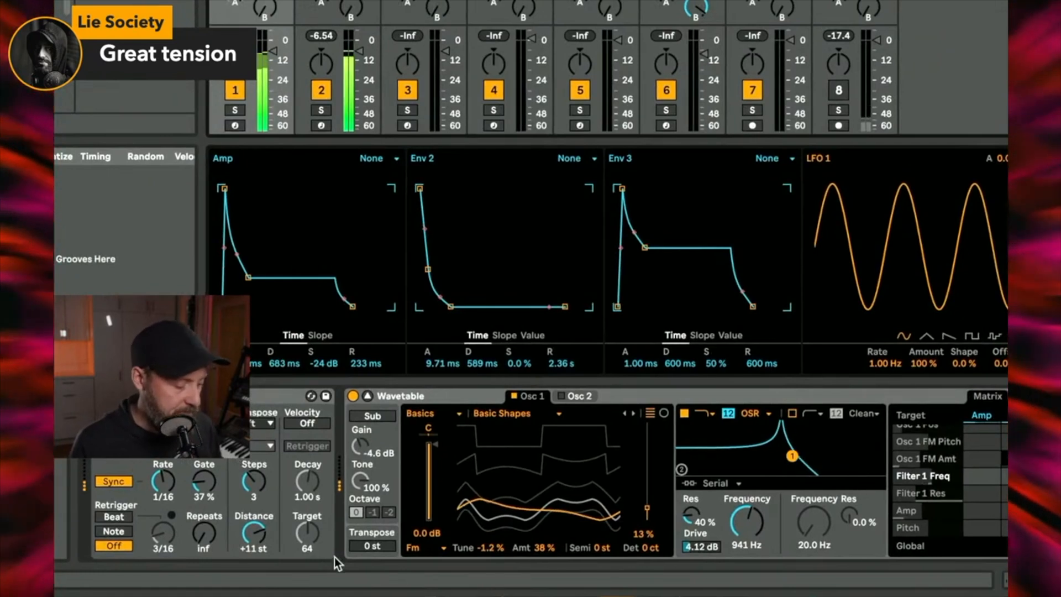
click(260, 532)
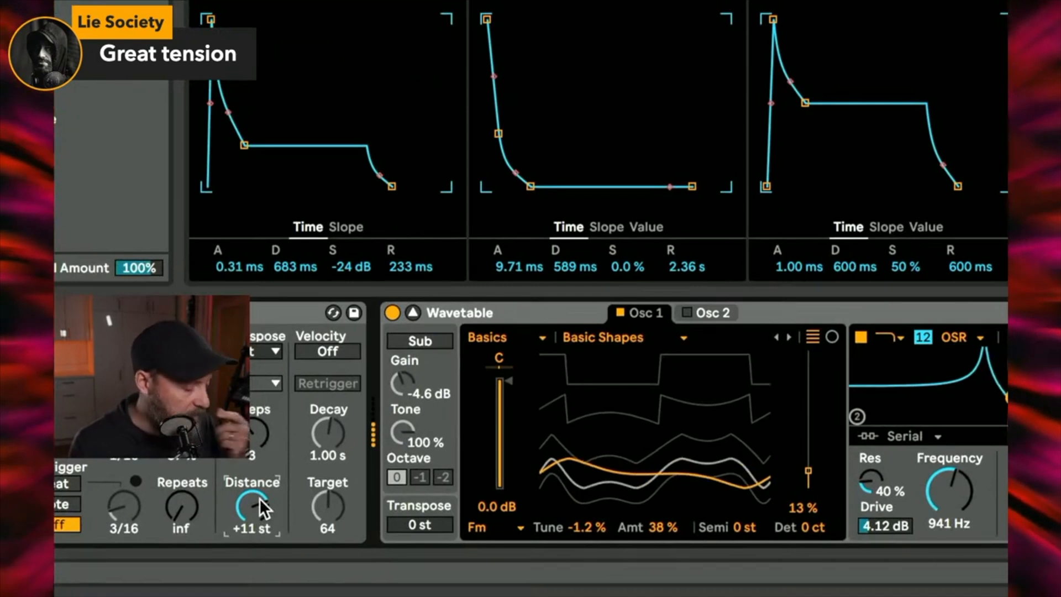
drag(260, 499, 260, 495)
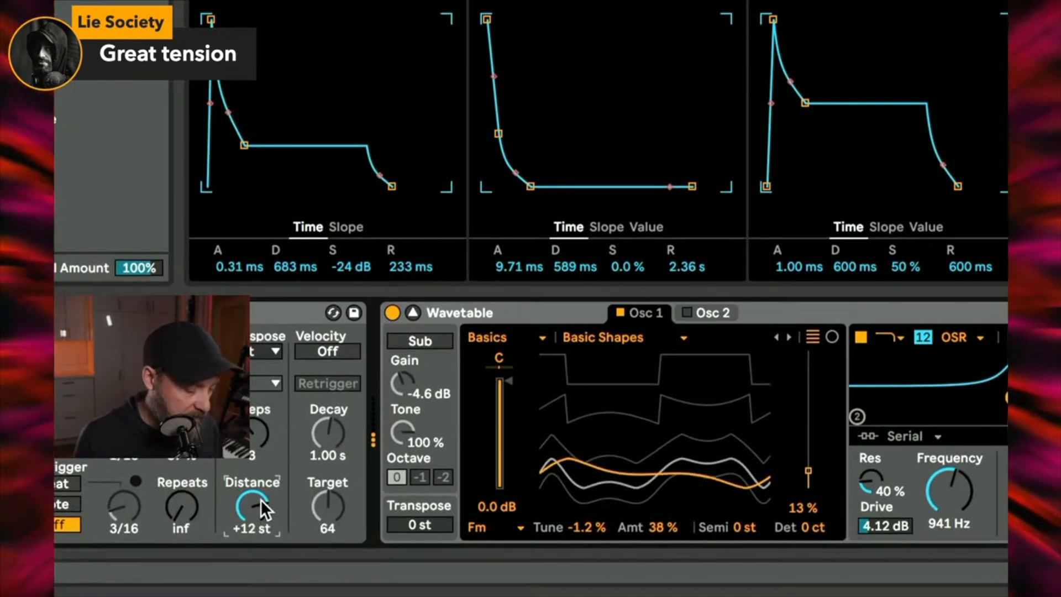
Step: Reset the Arpeggiator's Distance to 0 st and raise it one semitone at a time to +11 st
double_click(260, 499)
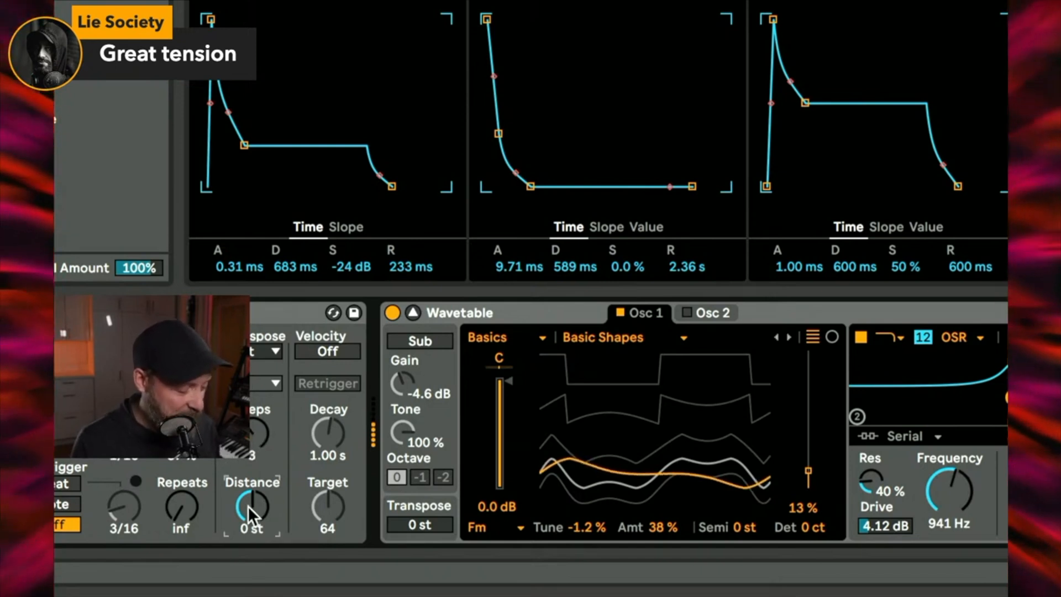
key(Up)
key(Up)
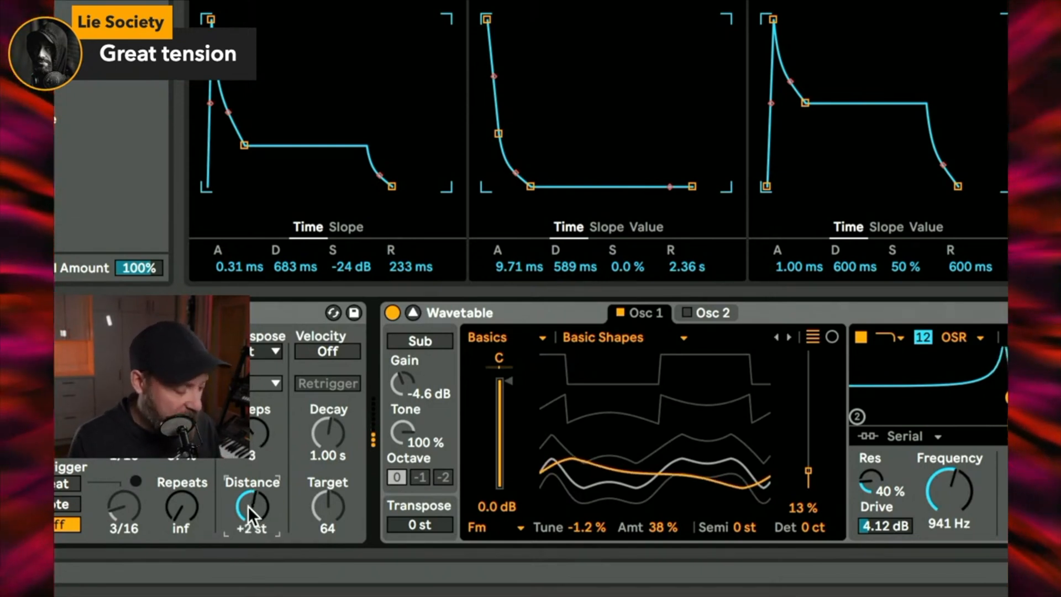
key(Up)
key(Up)
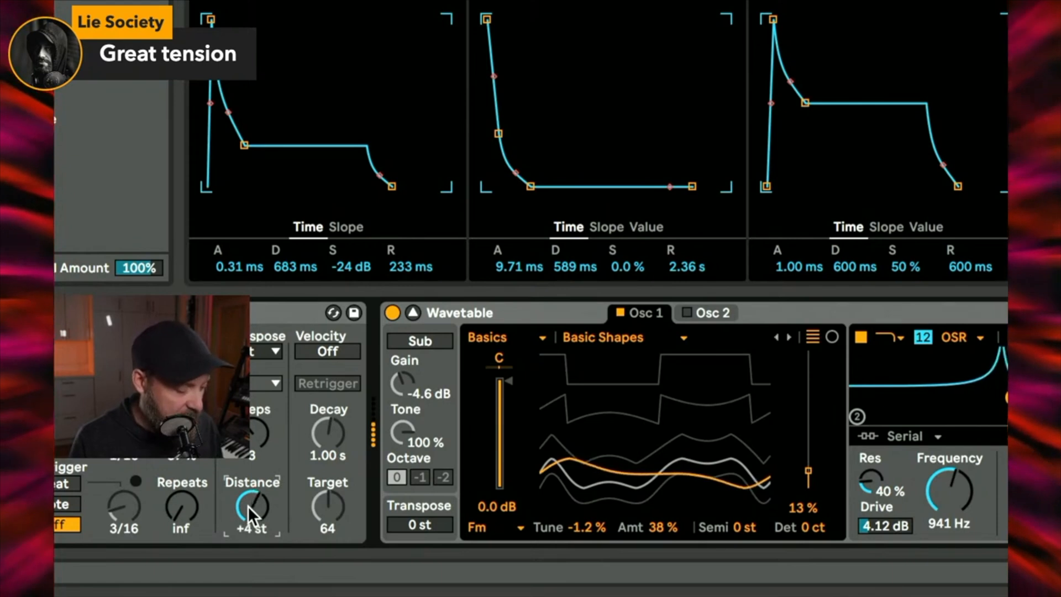
key(Up)
key(Up)
key(Up)
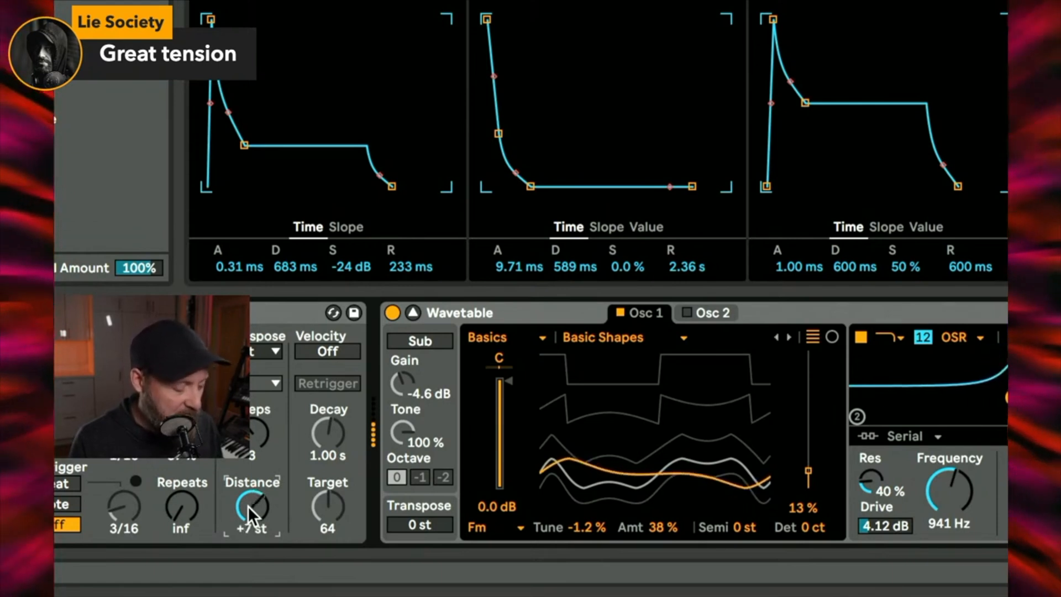
key(Up)
key(Up)
key(Up)
key(Up)
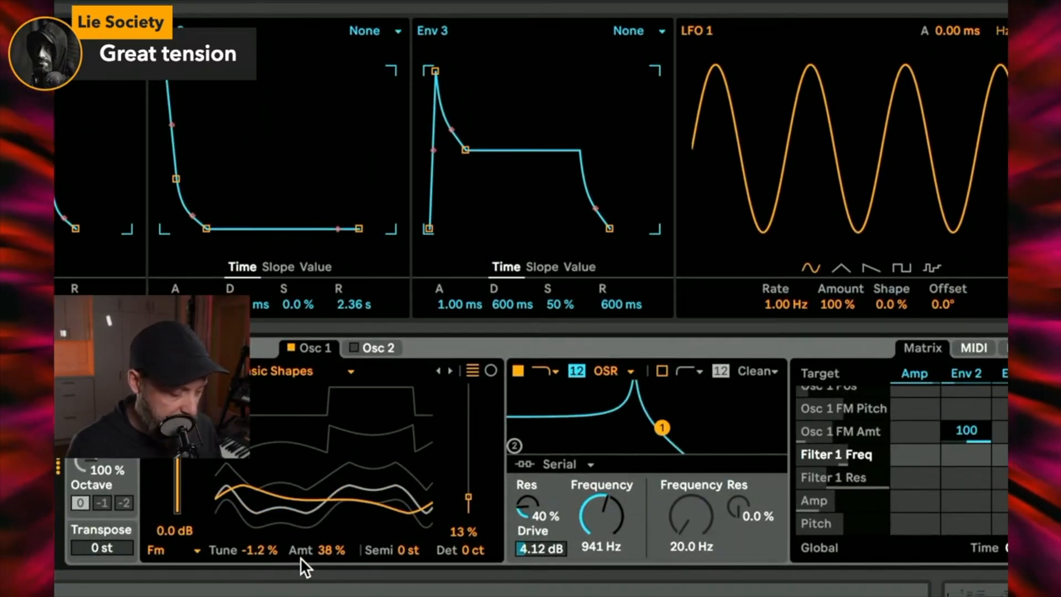
Step: Set the oscillator 1 wavetable position to 31% and the filter 1 frequency to 1.63 kHz
mouse_move(321, 551)
mouse_down()
mouse_move(321, 530)
mouse_move(326, 549)
mouse_up()
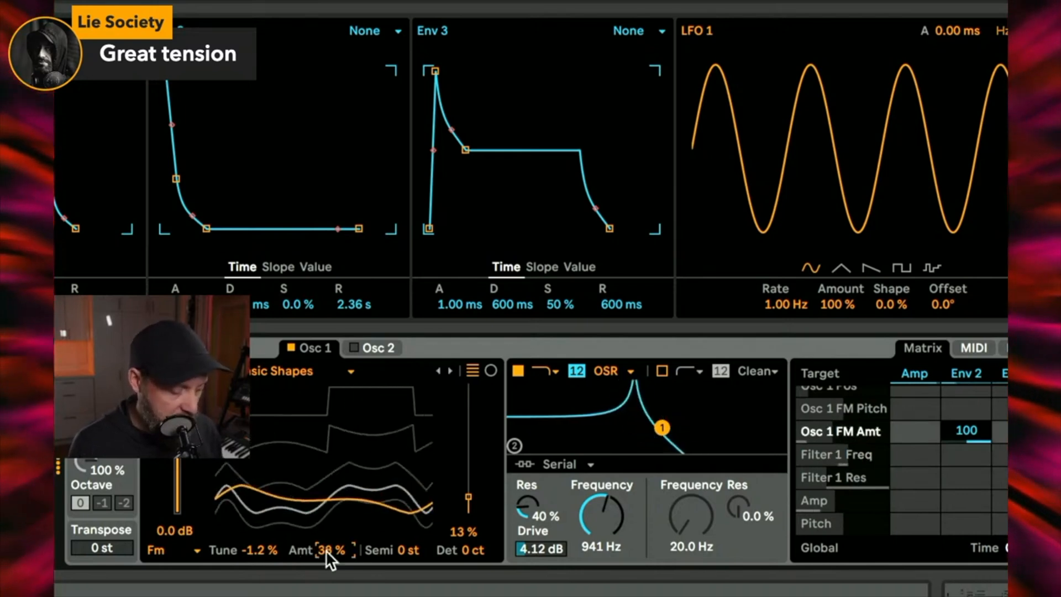
drag(467, 494, 467, 469)
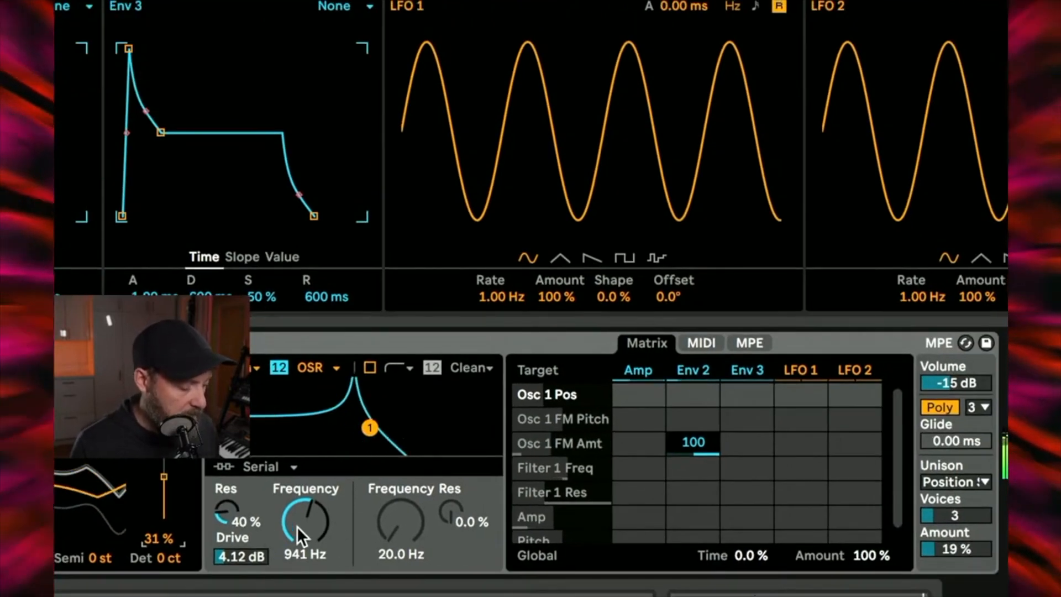
drag(297, 526, 300, 525)
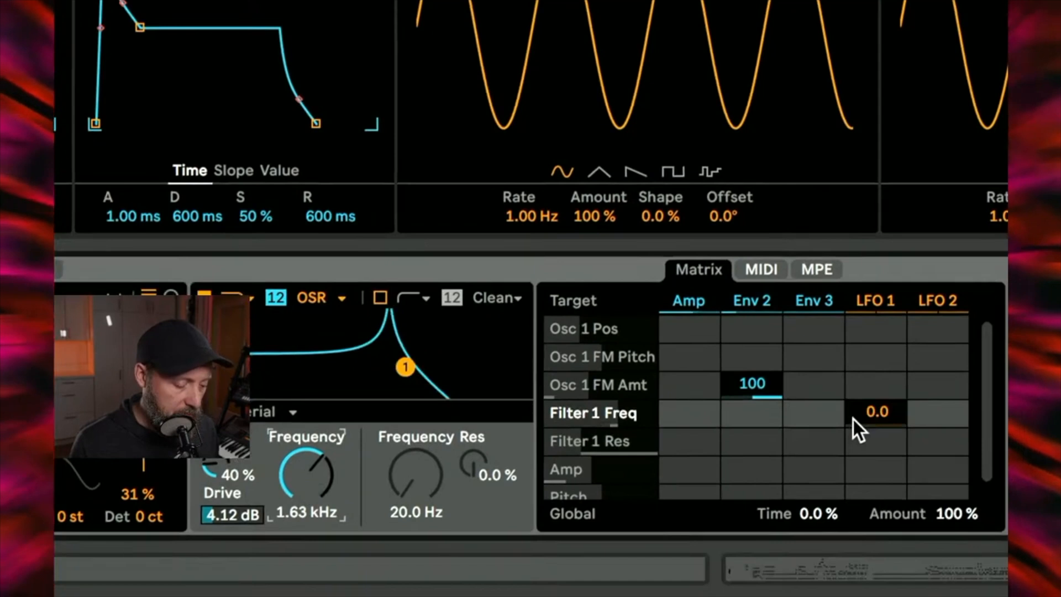
Step: Reset the Note modulation of Filter 1 Freq and Filter 1 Res to 0 in the Wavetable modulation matrix
scroll(854, 418, down, 1)
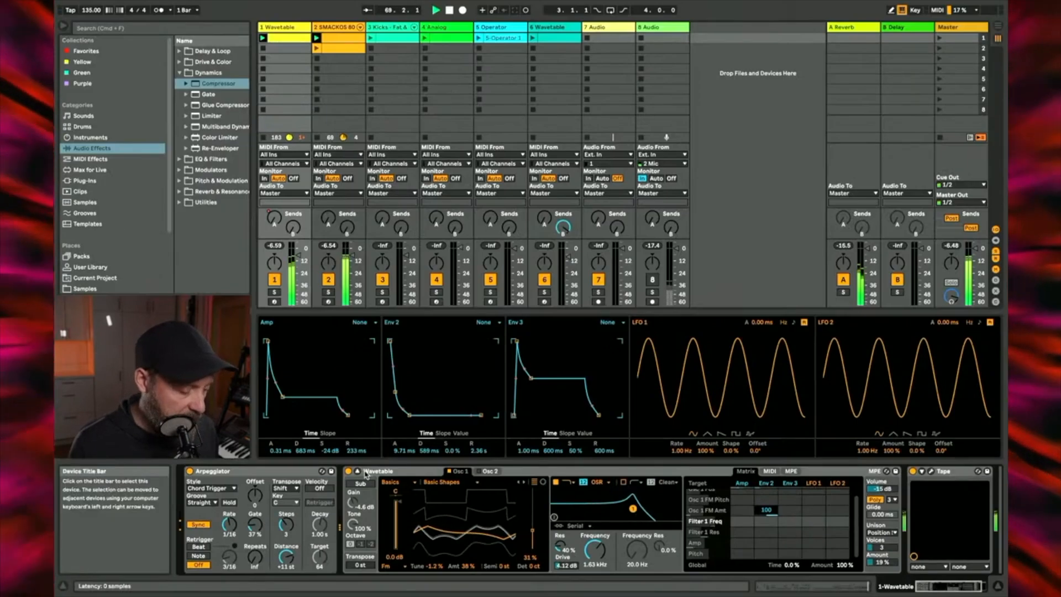
drag(720, 309, 739, 138)
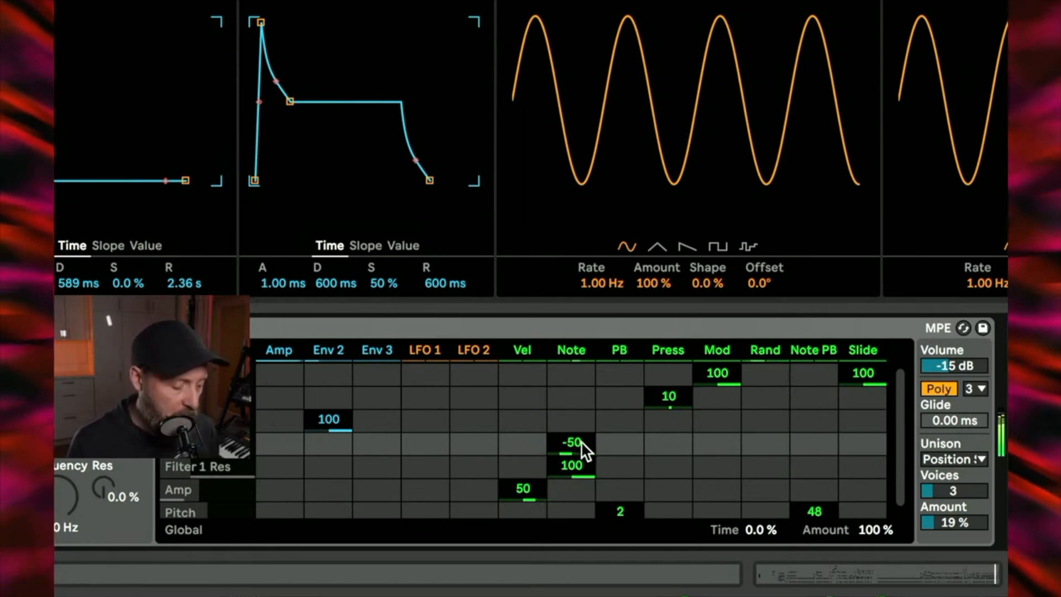
double_click(581, 441)
double_click(573, 466)
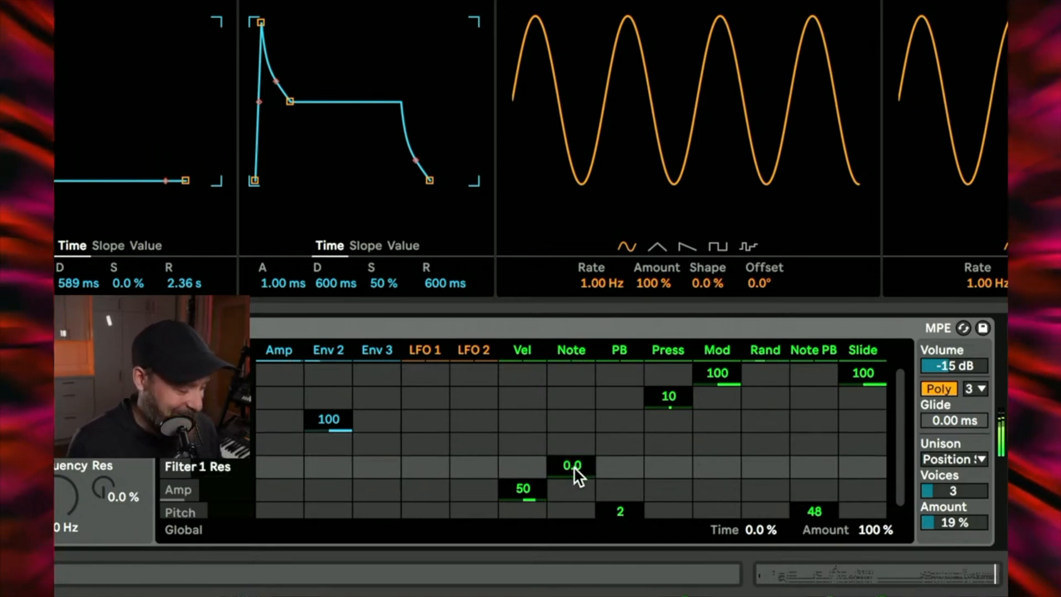
Step: Set the Note modulation of Filter 1 Freq to -50, and raise that of Filter 1 Res through 48 and 84 to 100
drag(576, 445, 575, 461)
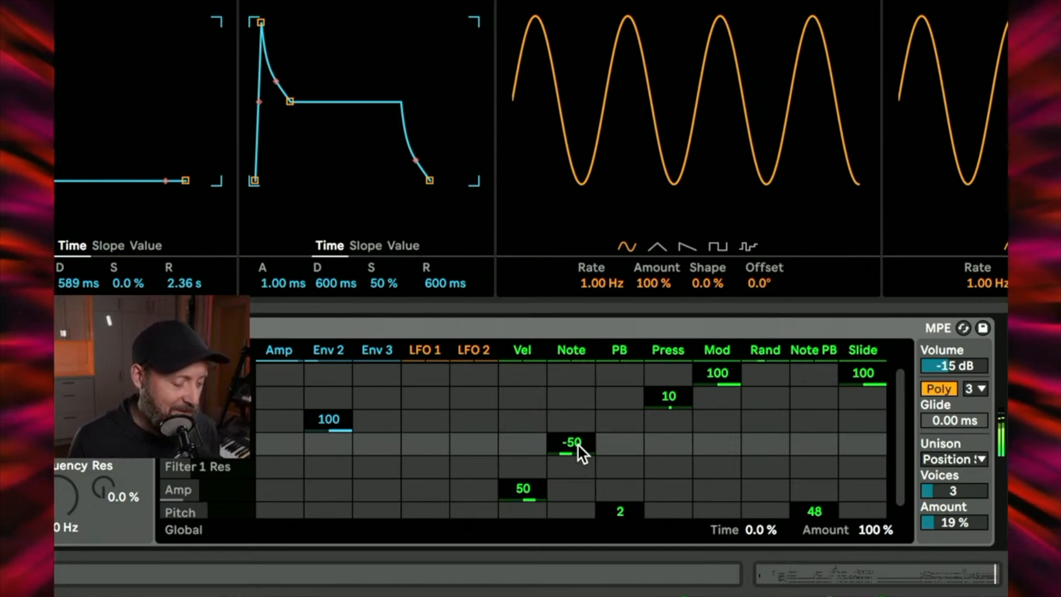
drag(574, 465, 574, 447)
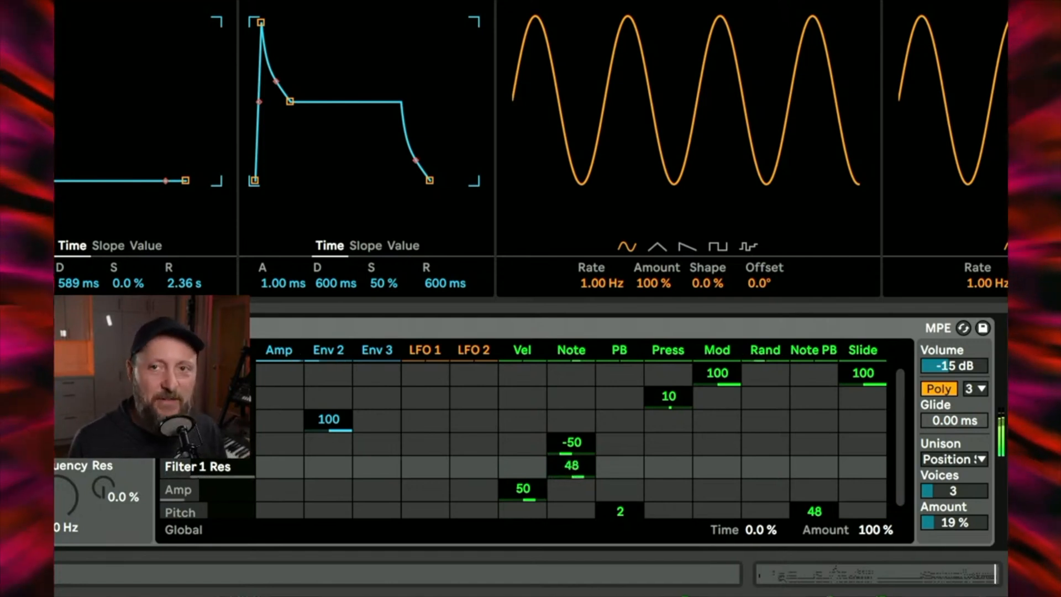
drag(572, 465, 571, 460)
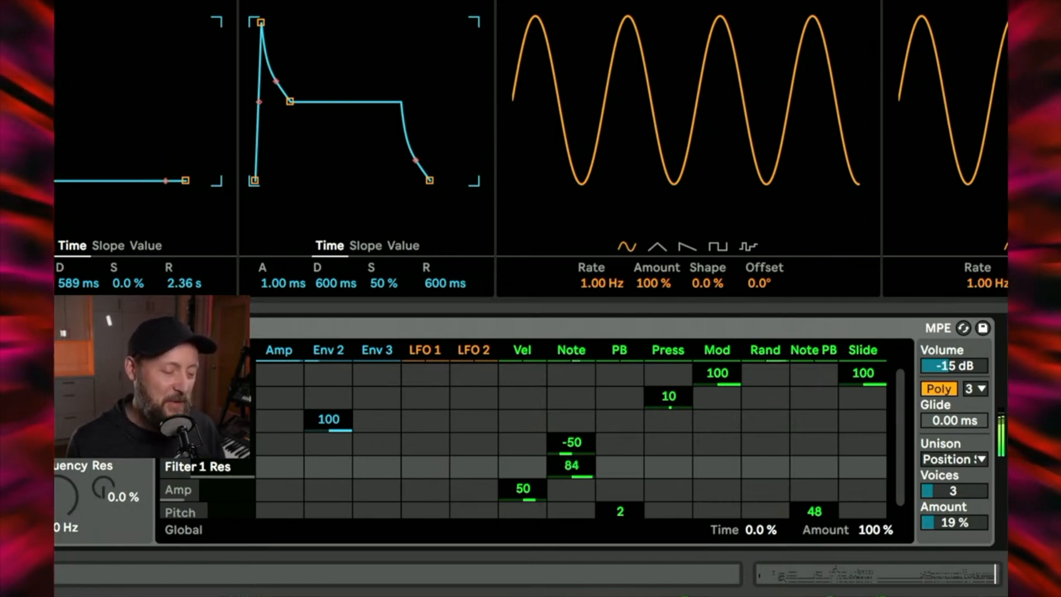
drag(571, 465, 572, 458)
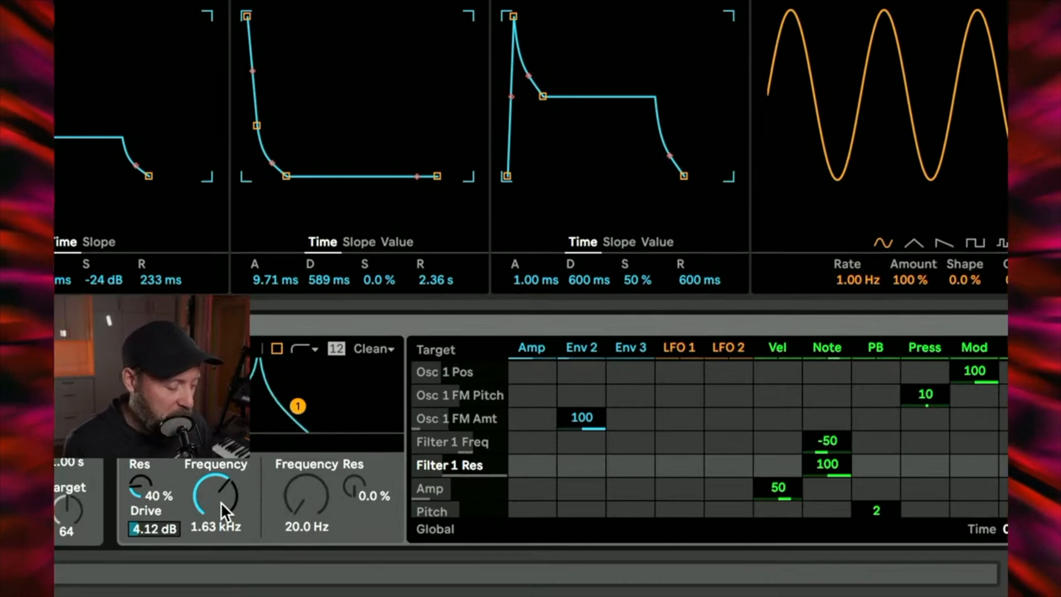
Step: Sweep filter 1's frequency down to 514 Hz, and settle on 97% resonance with a 994 Hz frequency
drag(221, 502, 221, 518)
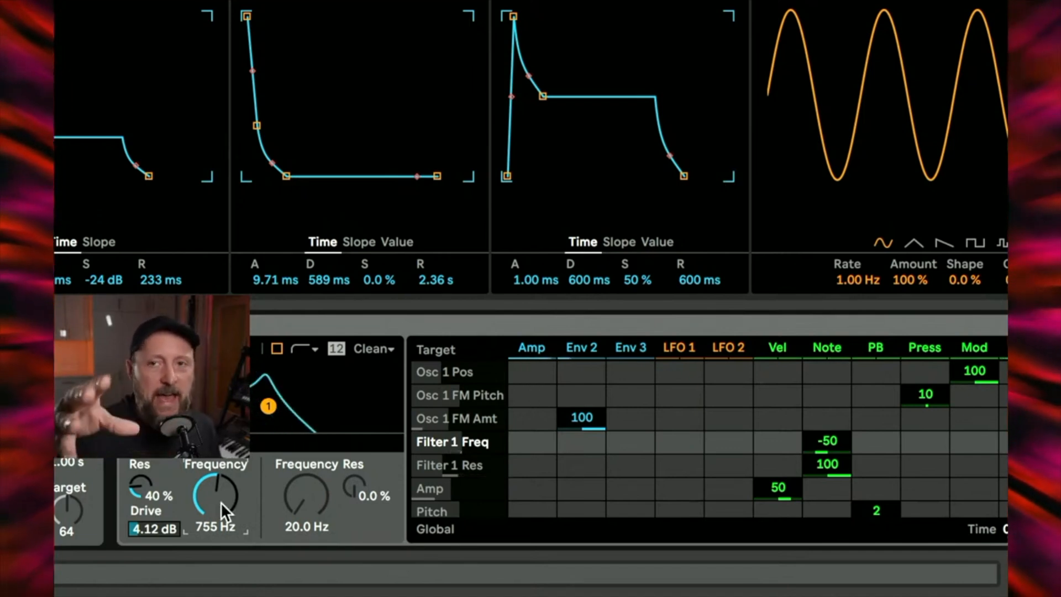
drag(221, 502, 220, 518)
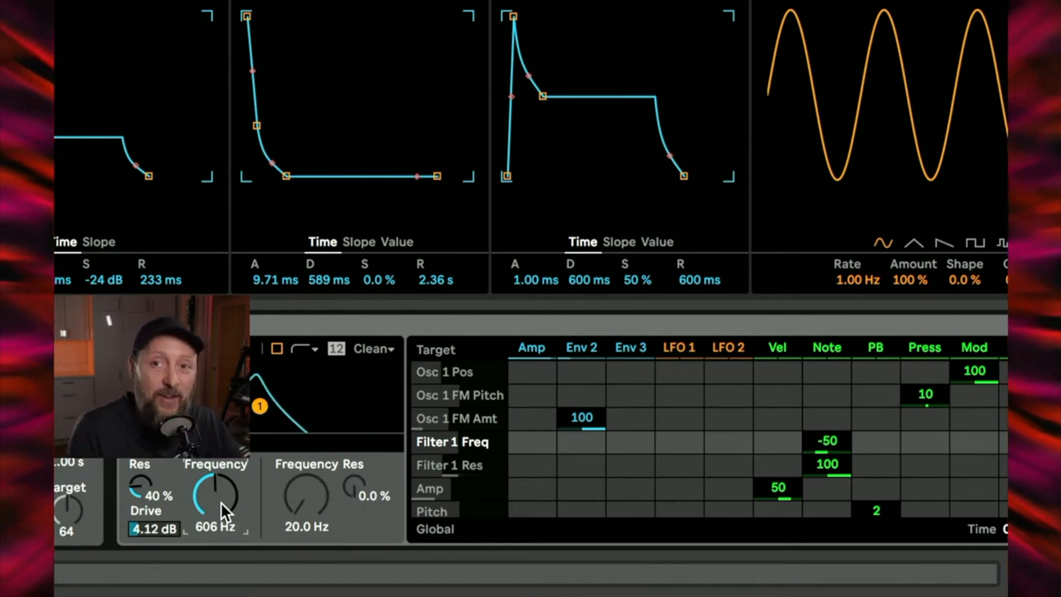
drag(220, 502, 221, 522)
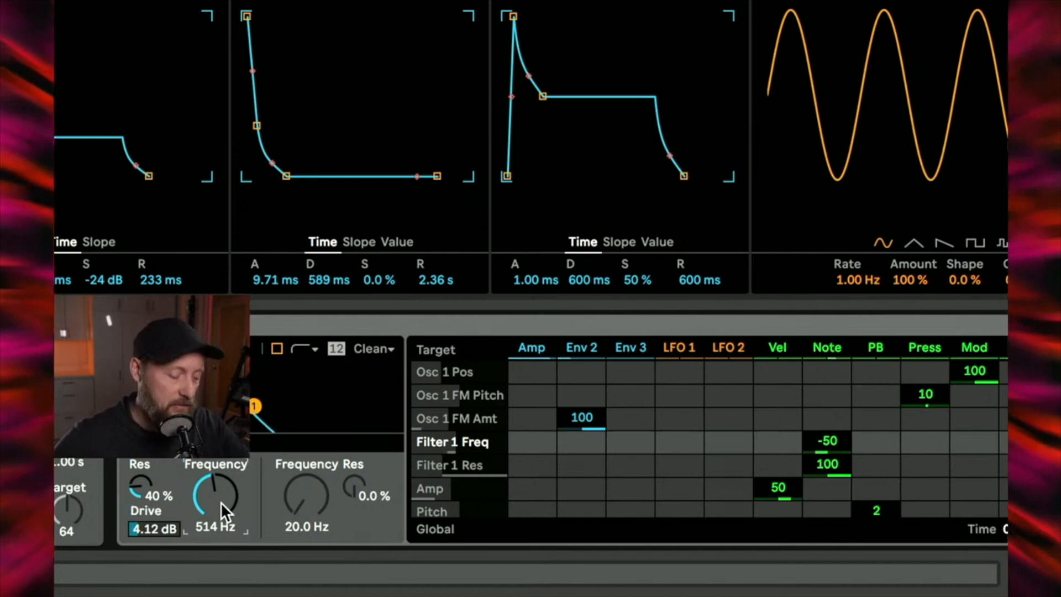
drag(140, 486, 140, 454)
drag(215, 495, 215, 466)
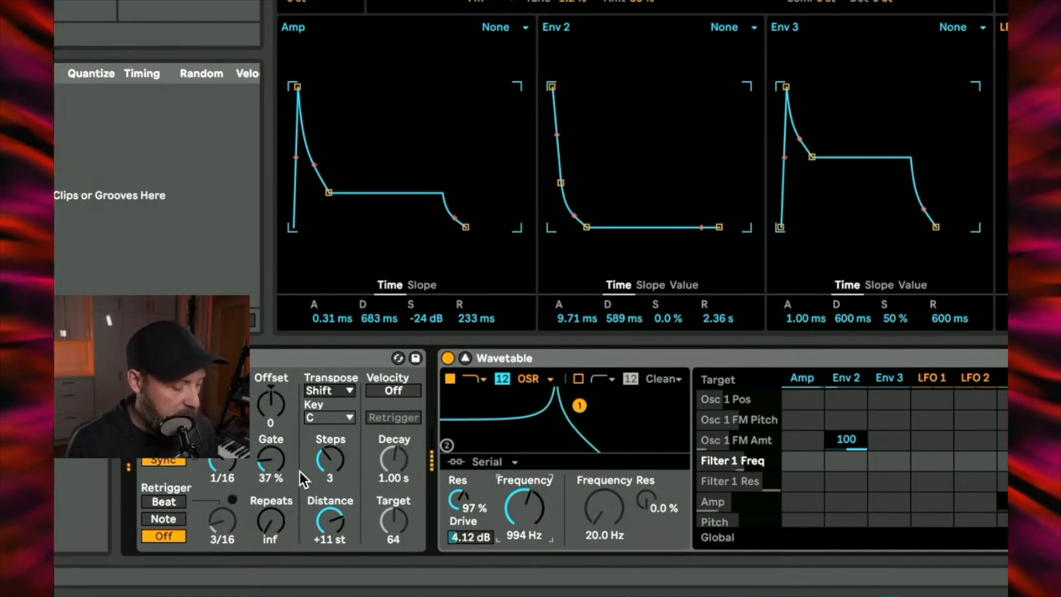
Step: Audition the Arpeggiator with a Distance of +9 st and with 2 and 4 Steps, restoring +11 st and 3 Steps
drag(327, 489, 327, 506)
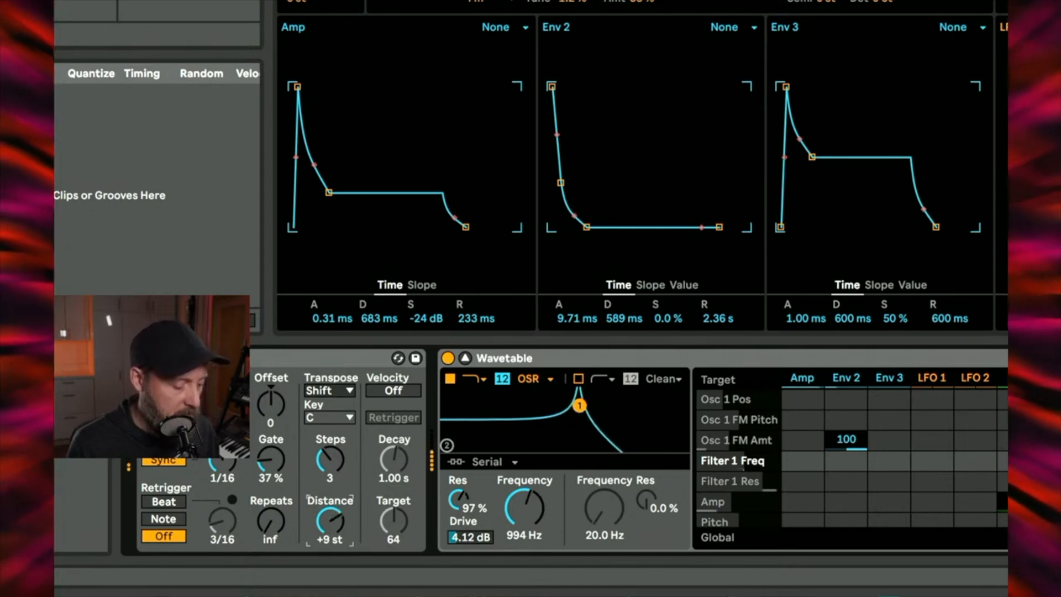
drag(329, 520, 329, 515)
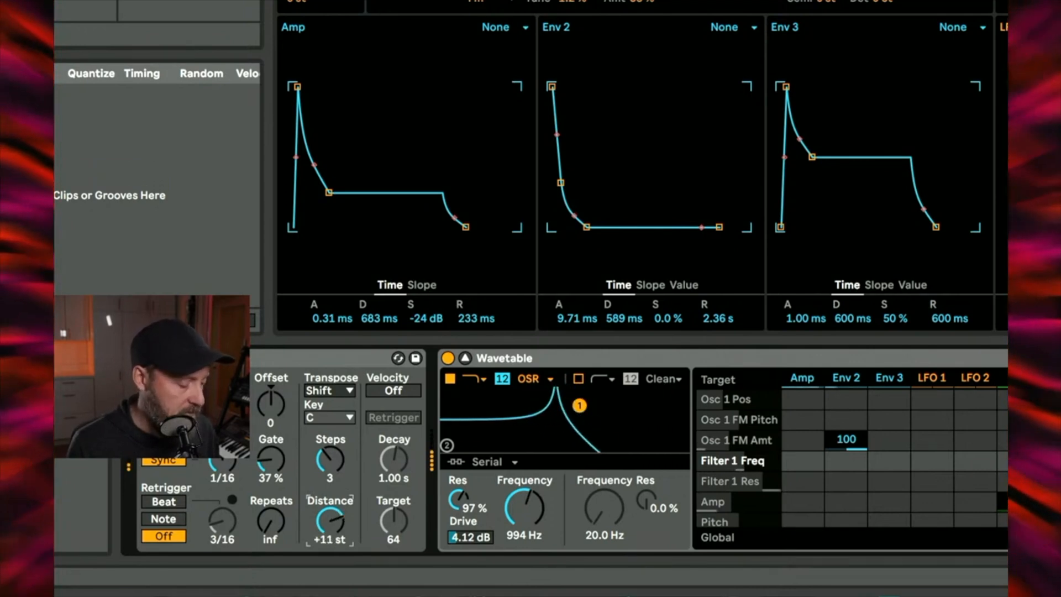
click(336, 465)
drag(335, 463, 335, 468)
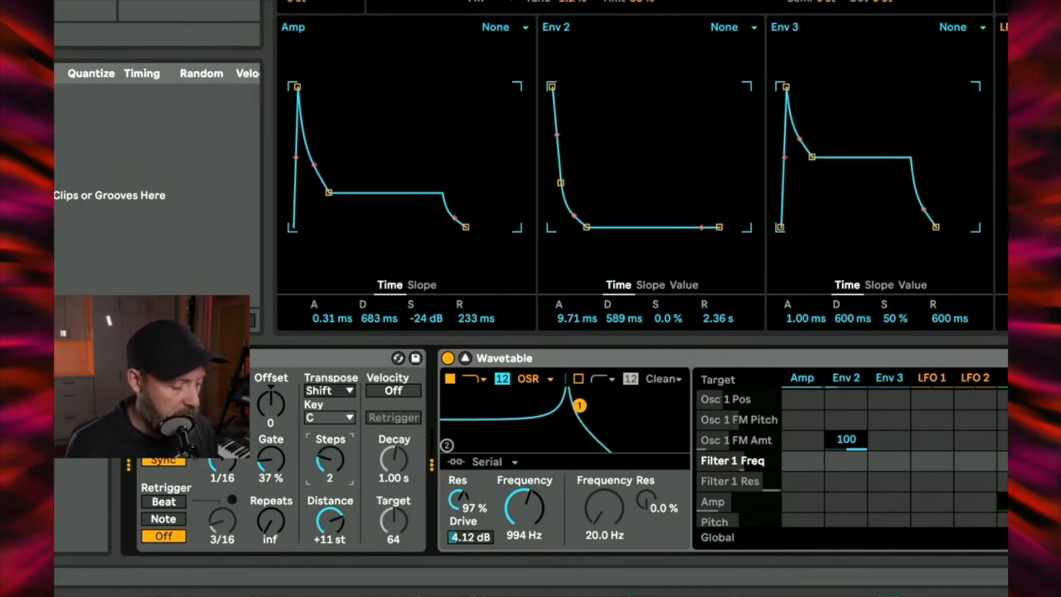
drag(335, 468, 335, 458)
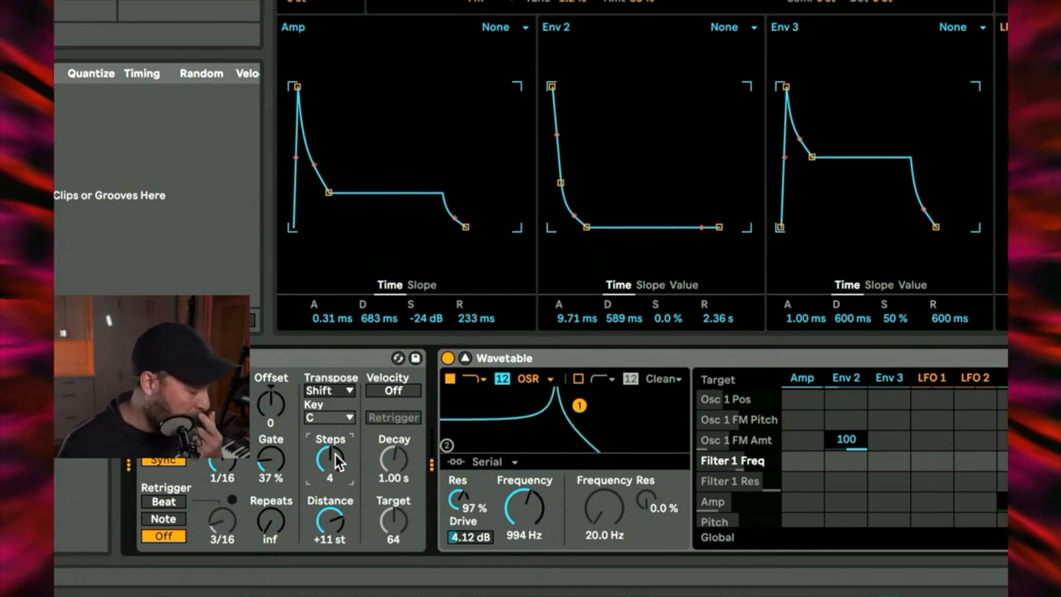
mouse_move(336, 454)
mouse_down()
mouse_move(336, 470)
mouse_move(336, 454)
mouse_up()
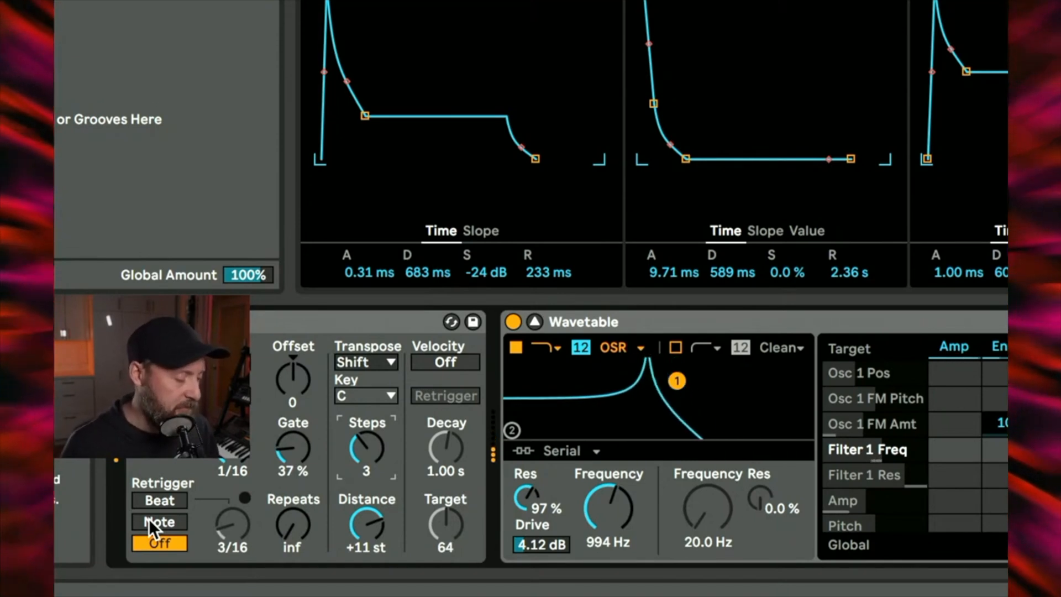
Step: Set the Arpeggiator's Retrigger mode to Beat
click(148, 503)
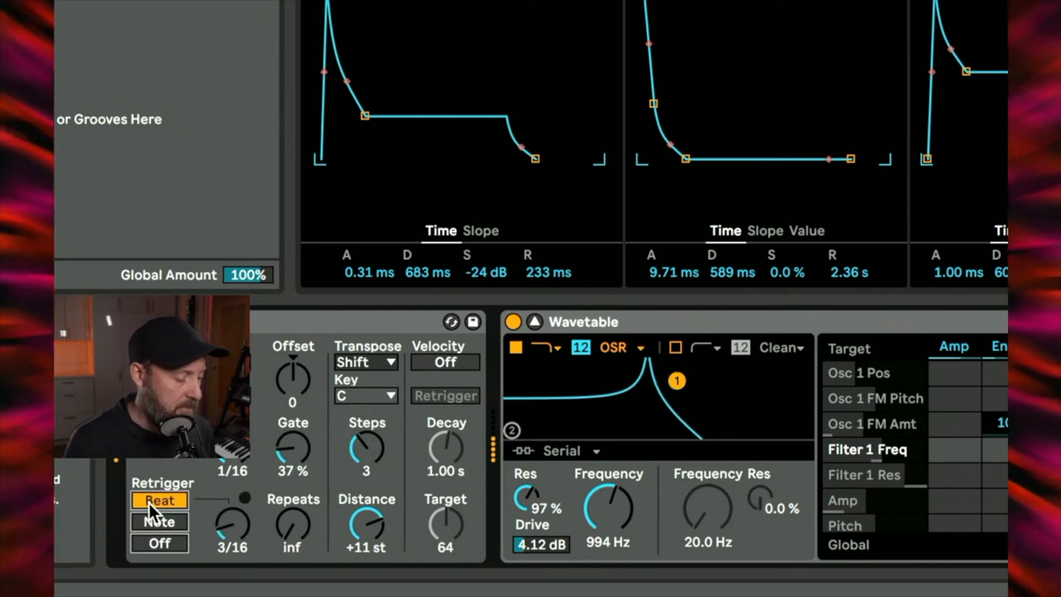
Step: Lower filter 1 to 68% resonance and a frequency of 486 Hz
drag(621, 516, 621, 500)
drag(526, 497, 525, 513)
drag(608, 506, 607, 529)
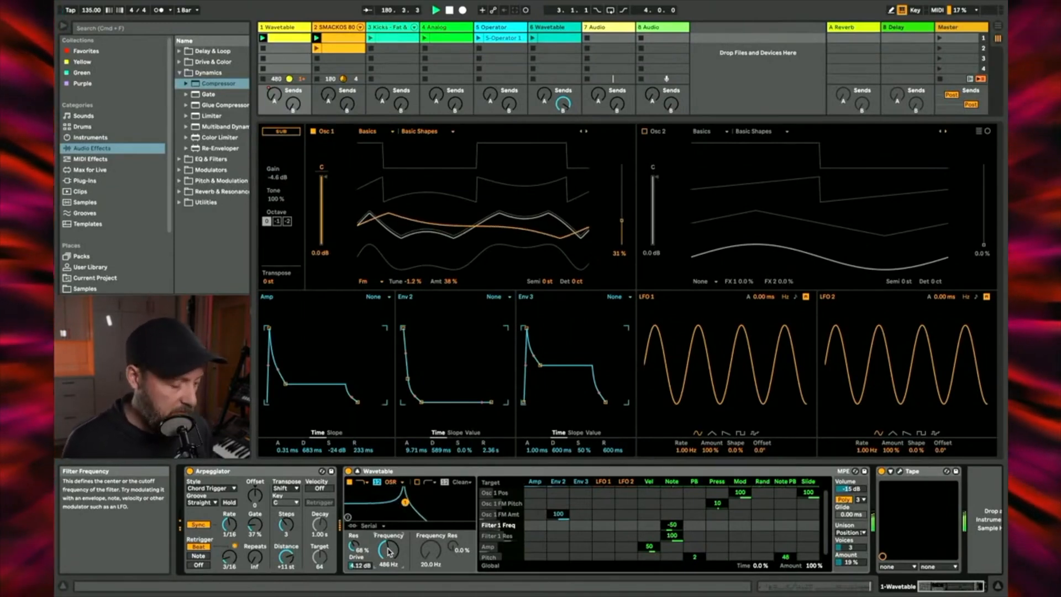
Step: Turn off the Arpeggiator's Retrigger, and disable send A on the first Wavetable track
click(199, 565)
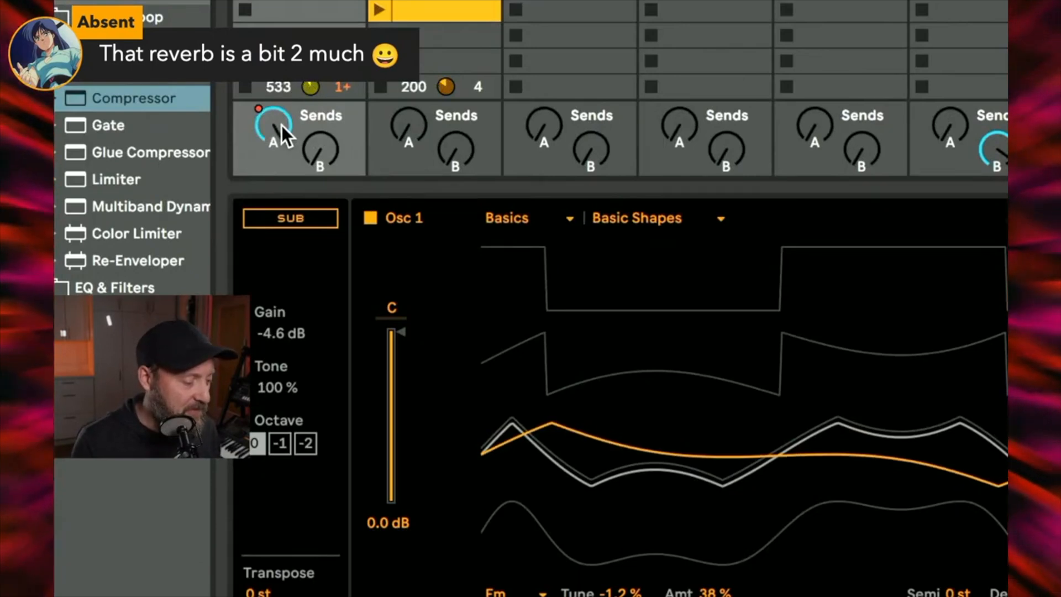
right_click(280, 125)
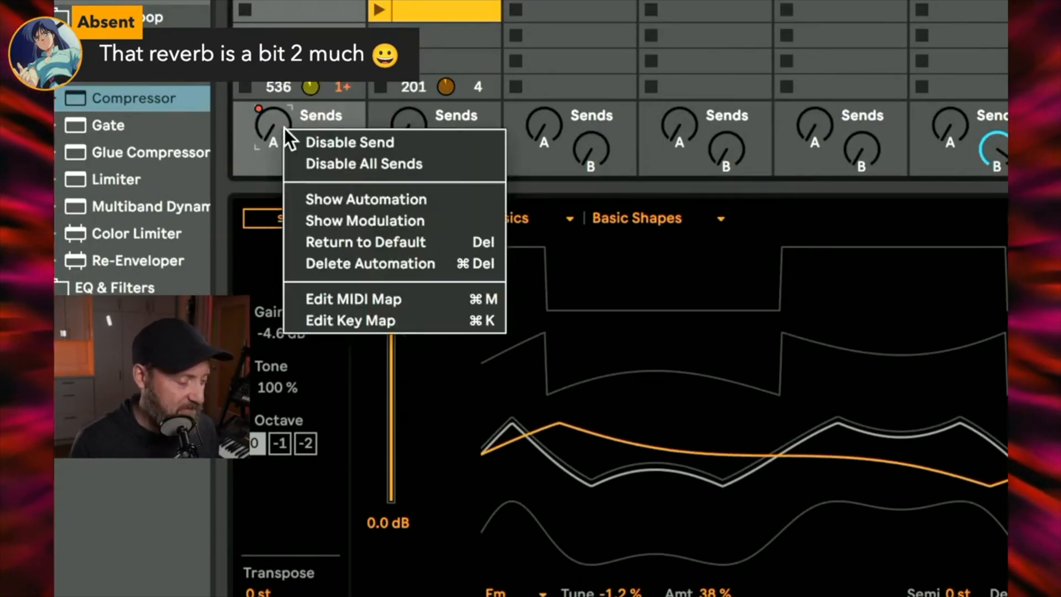
click(300, 143)
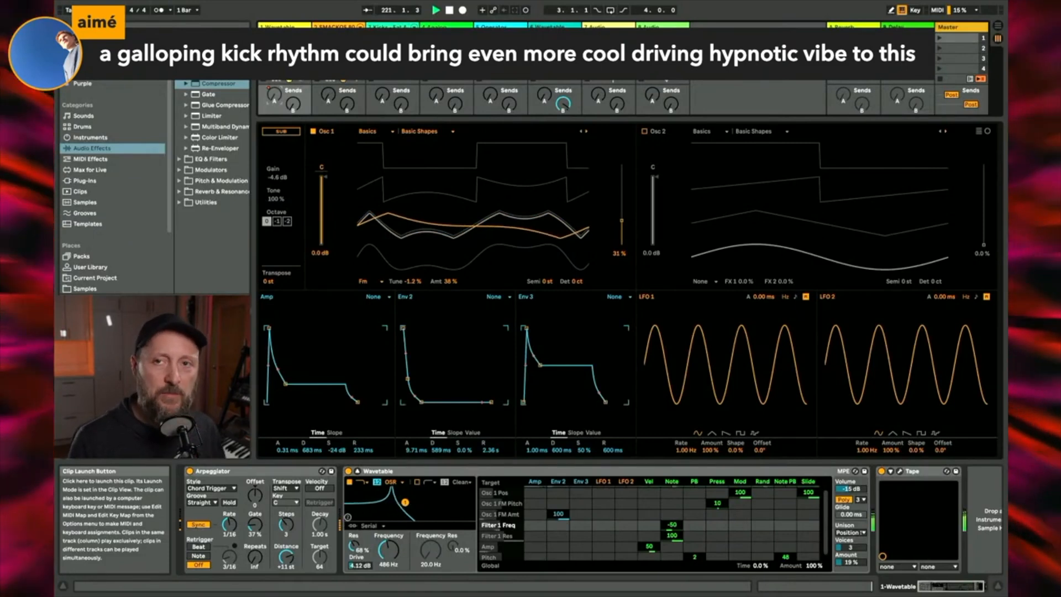
Step: Launch the Kicks track's clip and raise the track's volume to -0.5 dB, checking it briefly in solo
click(390, 28)
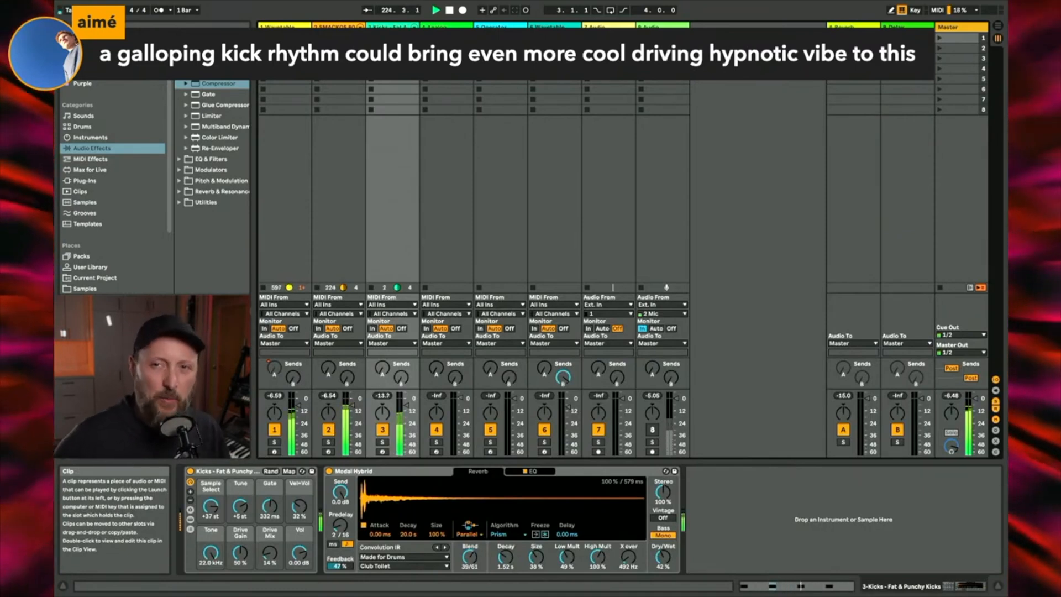
drag(406, 406, 406, 398)
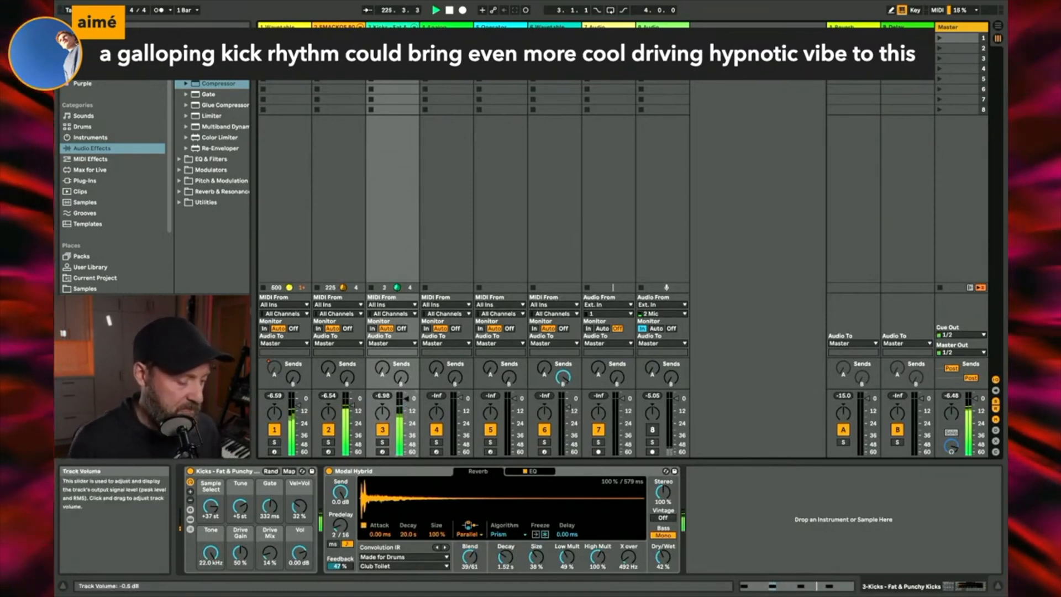
click(384, 442)
click(383, 443)
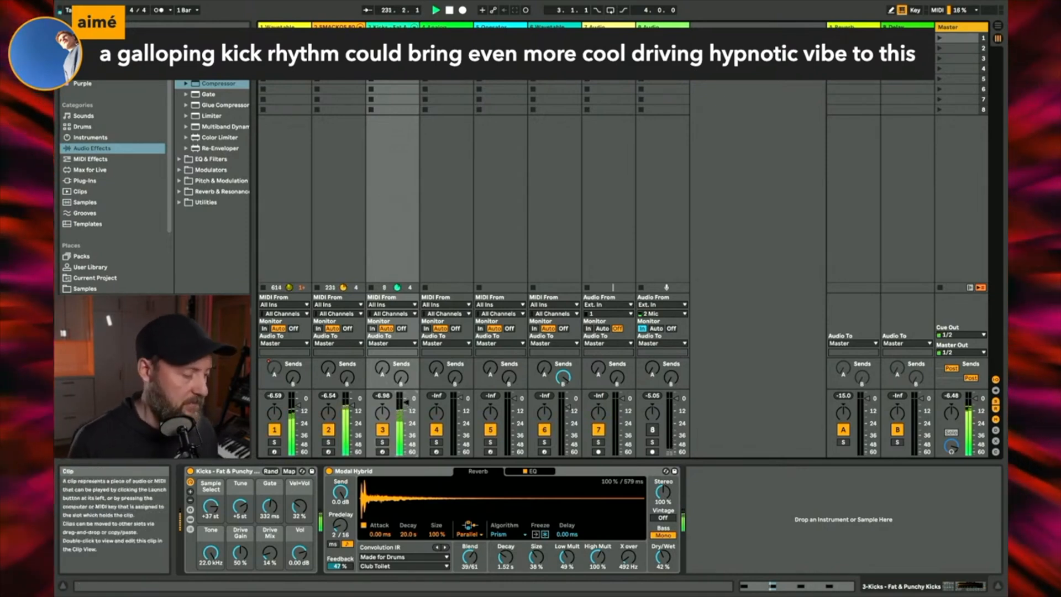
Step: On the first Wavetable track, set filter 1's frequency to 714 Hz and Osc 1's wavetable position to 72%
click(283, 27)
mouse_move(389, 550)
mouse_down()
mouse_move(389, 535)
mouse_move(397, 554)
mouse_up()
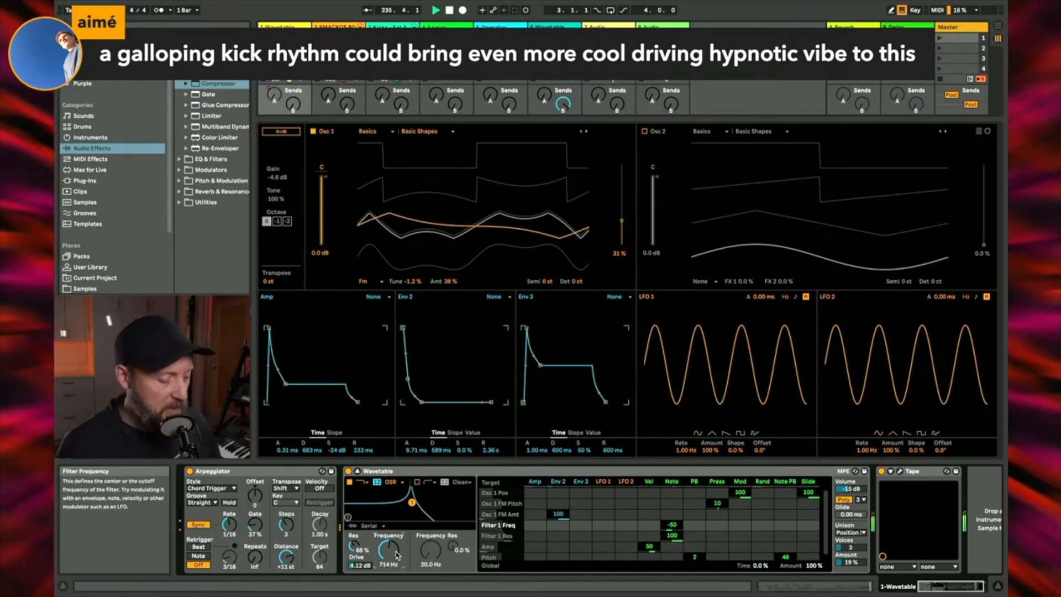
drag(621, 220, 621, 187)
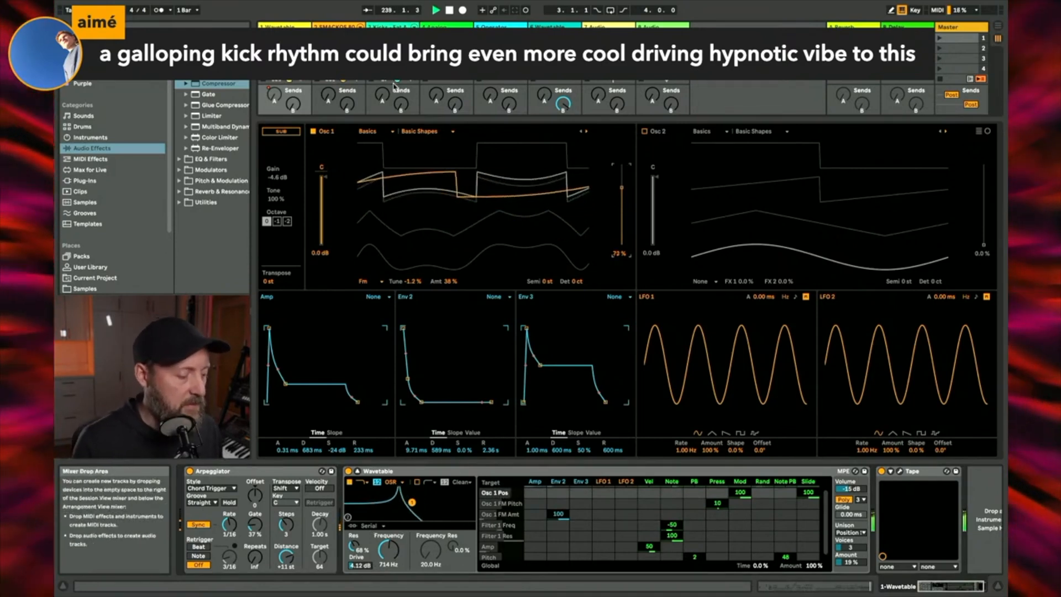
Step: Launch the second clip on the SMACKOS 808 track, and look briefly at the first Wavetable clip's notes
click(336, 26)
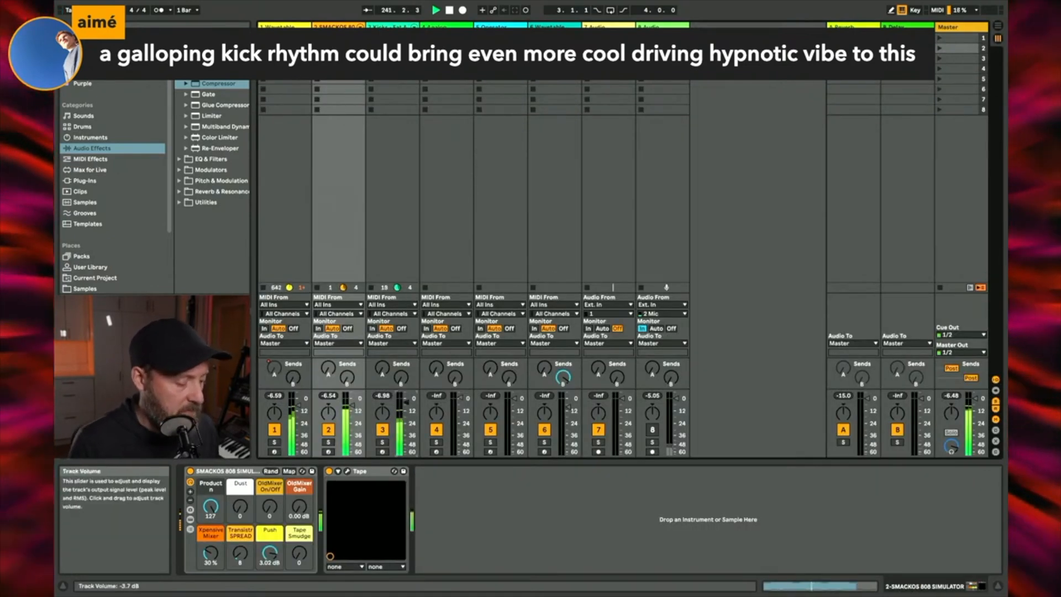
double_click(282, 38)
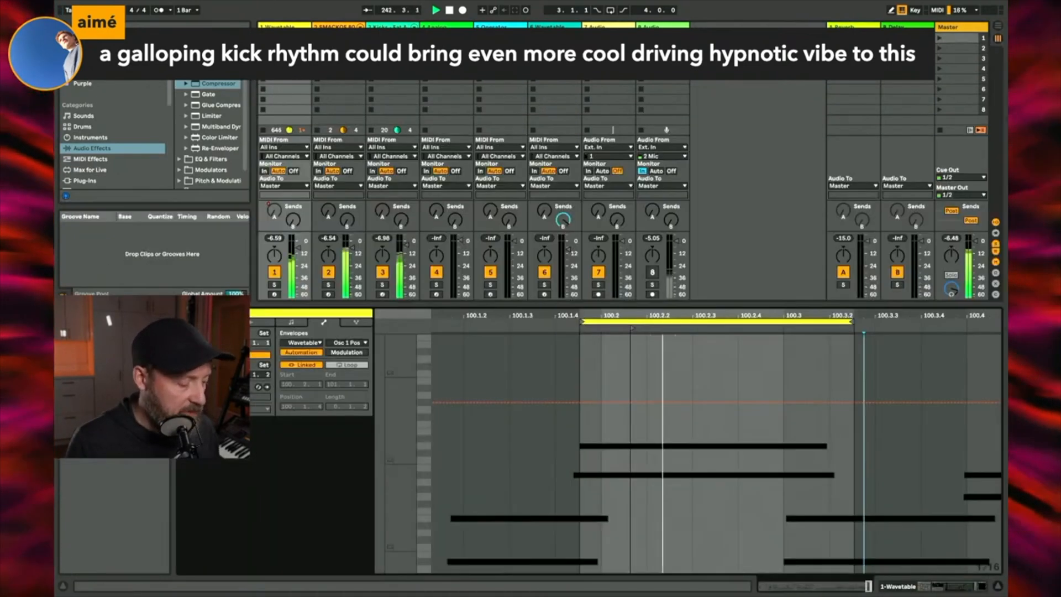
double_click(281, 27)
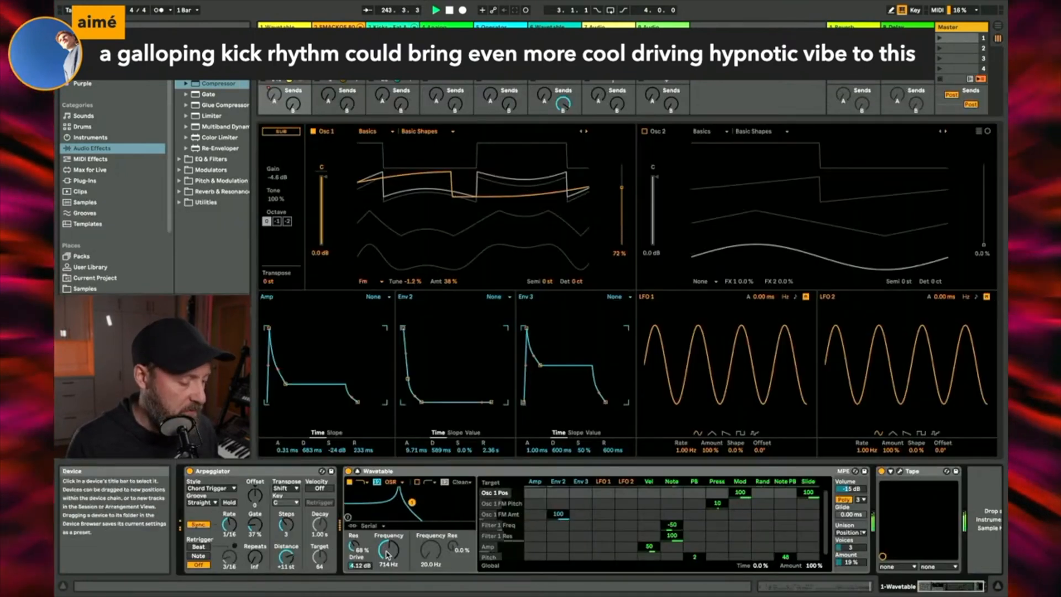
Step: Raise filter 1's frequency through 1.36 kHz to about 1.46 kHz, and lower Osc 1's wavetable position
drag(389, 549, 388, 546)
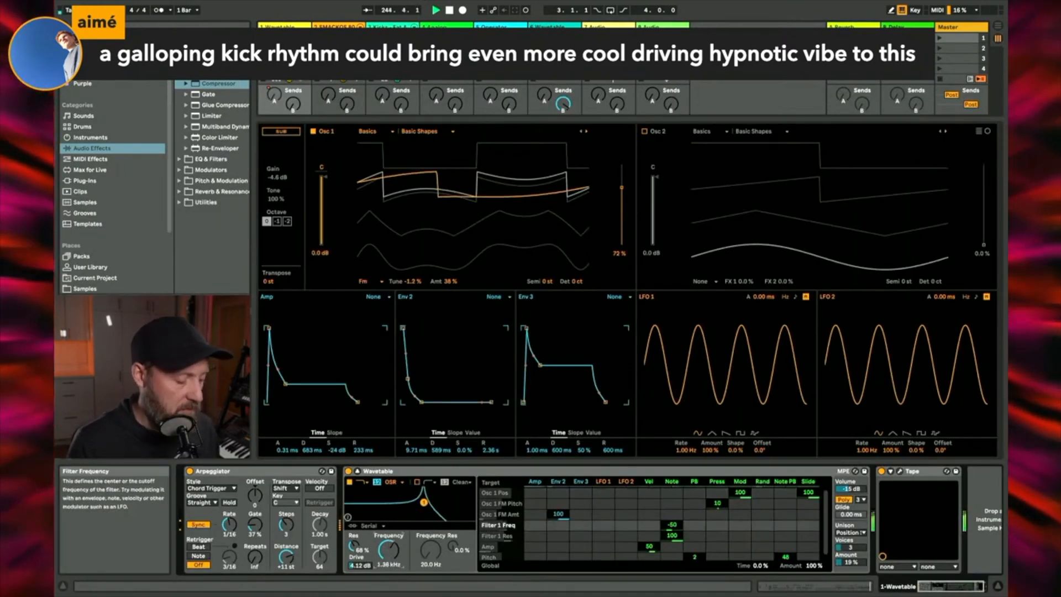
drag(389, 546, 388, 539)
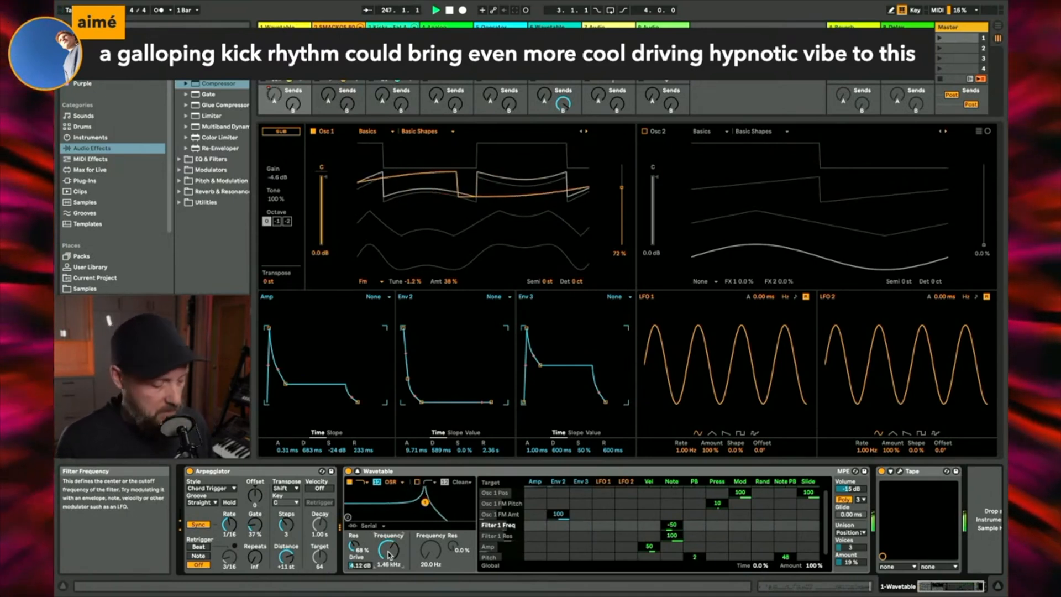
mouse_move(392, 553)
mouse_down()
mouse_move(392, 572)
mouse_move(394, 547)
mouse_up()
drag(622, 189, 622, 239)
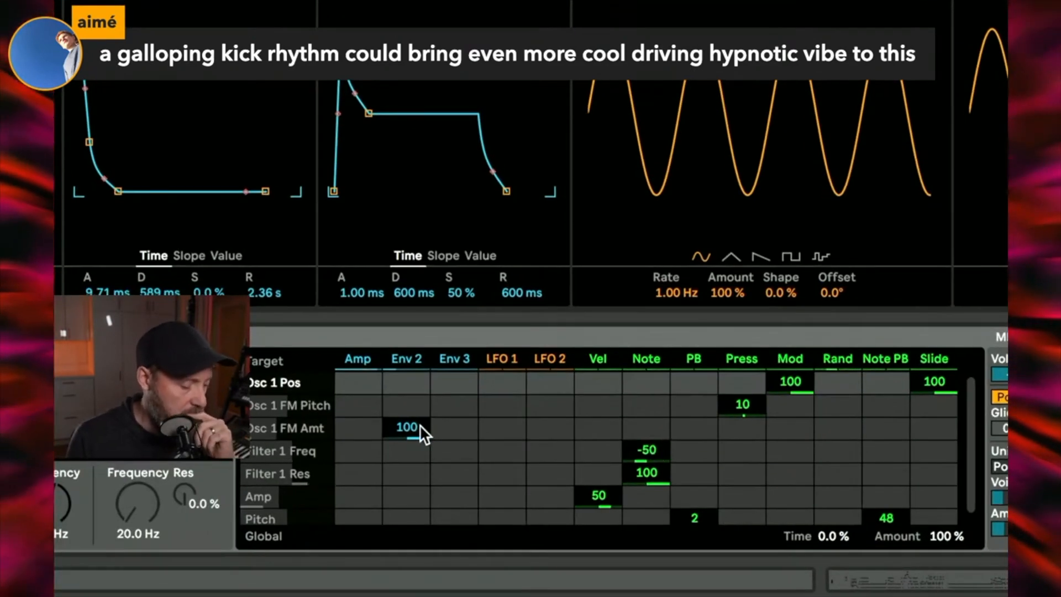
Step: Audition the Env 2 modulation of Osc 1 FM Amt at 19, and restore it to 100
drag(419, 427, 419, 470)
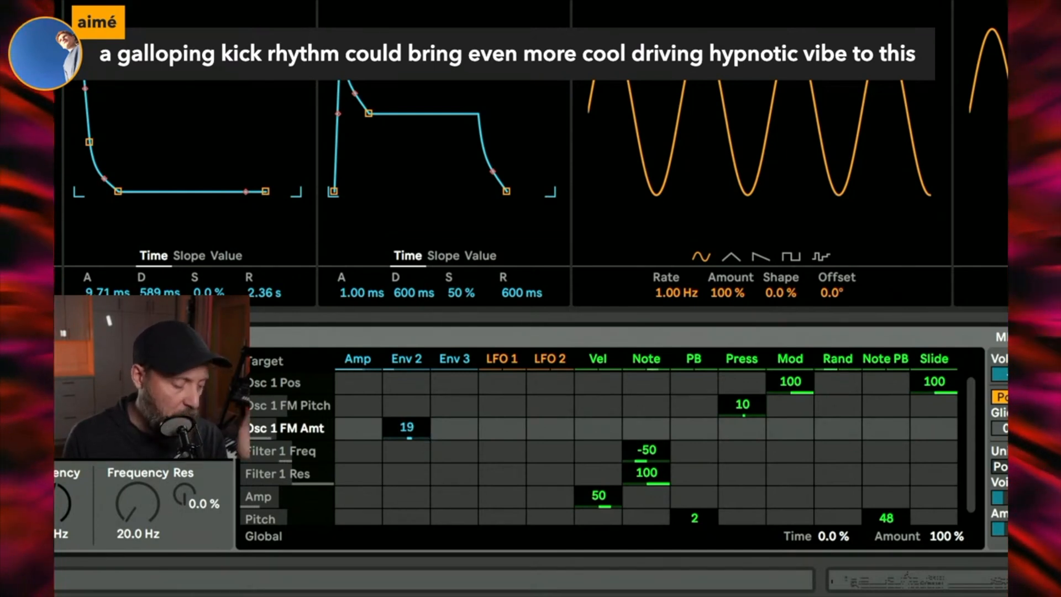
drag(419, 428, 419, 395)
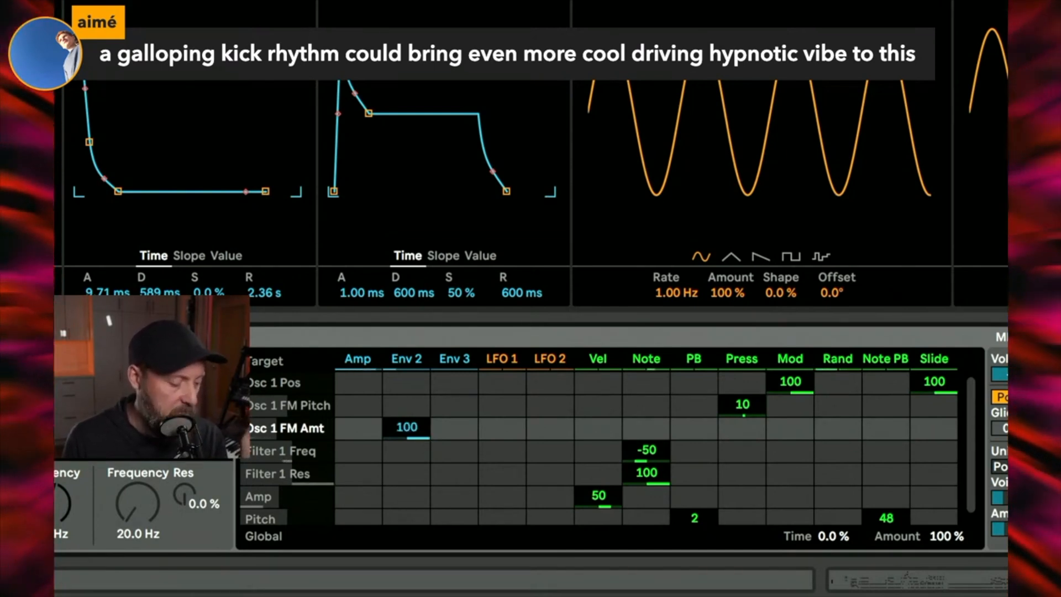